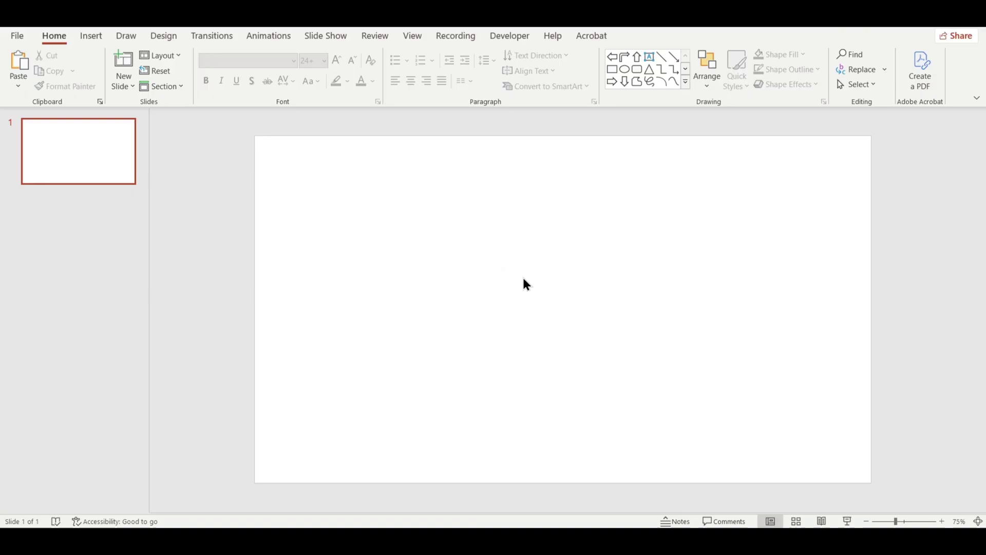
# - Rotate the six-colour swatch strip 90° and lay it horizontally along the slide's top-right edge
pyautogui.moveTo(822, 234); pyautogui.dragTo(603, 267)
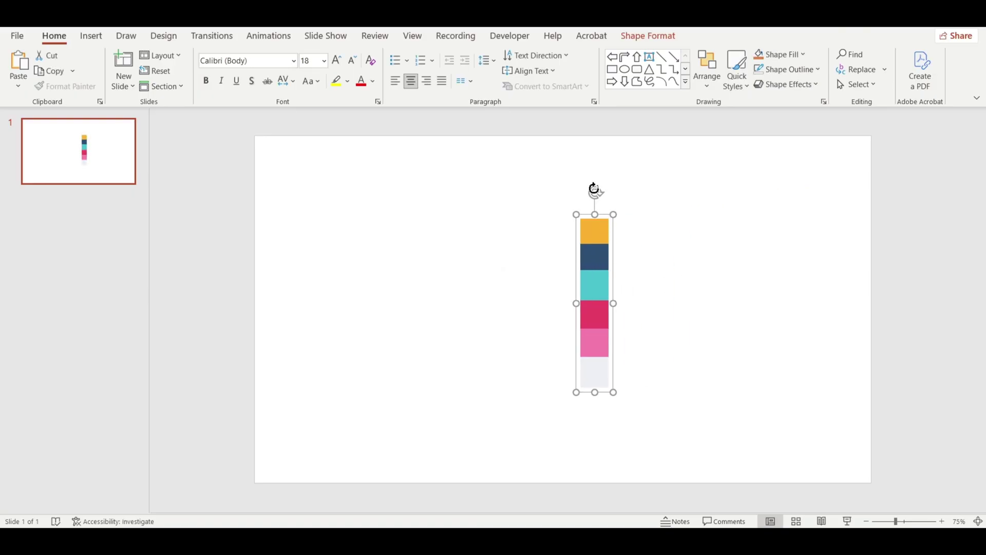
pyautogui.moveTo(595, 192); pyautogui.dragTo(484, 303)
pyautogui.moveTo(551, 303); pyautogui.dragTo(742, 123)
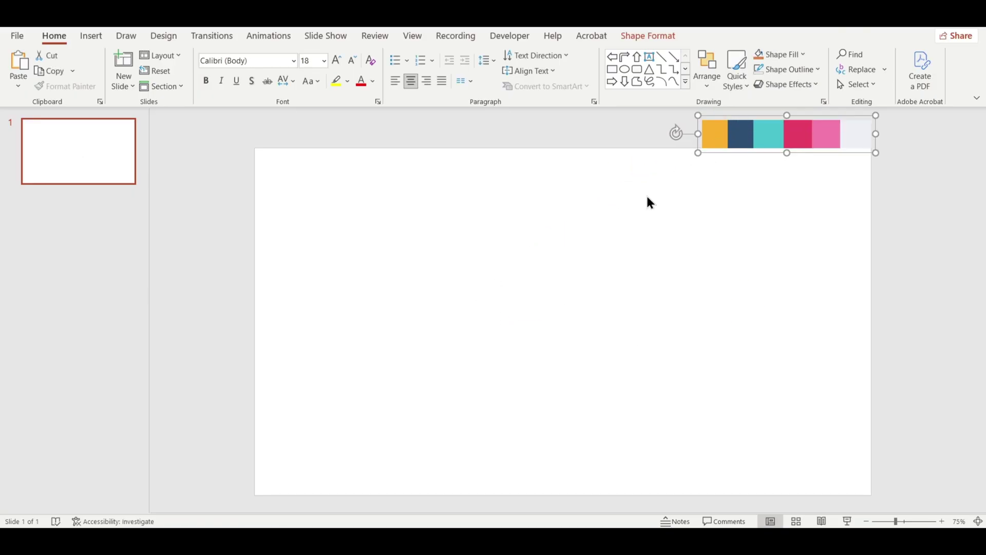
pyautogui.click(537, 244)
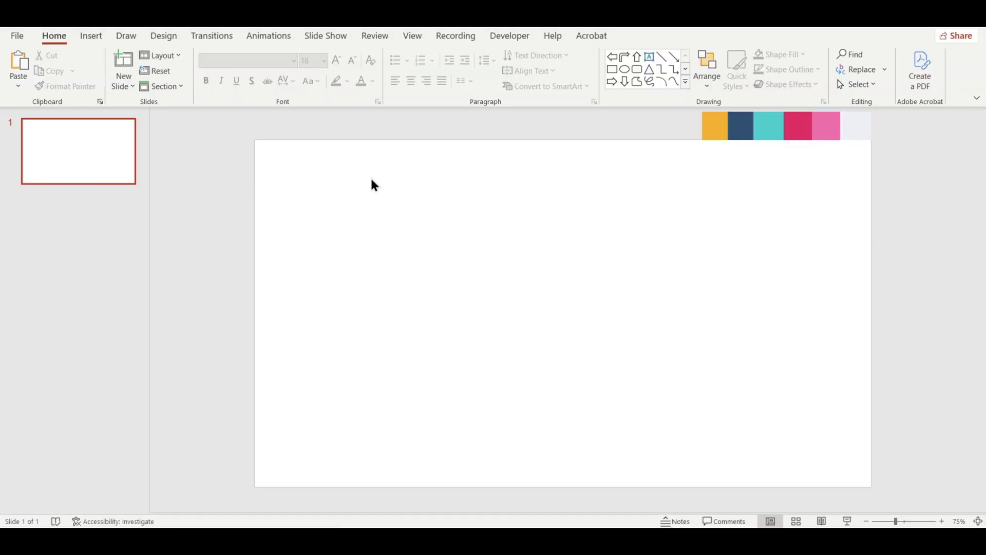
# - Draw a Left Arrow about 1.16" by 7.99" across the right half at mid-height, with a lengthened head
pyautogui.click(95, 41)
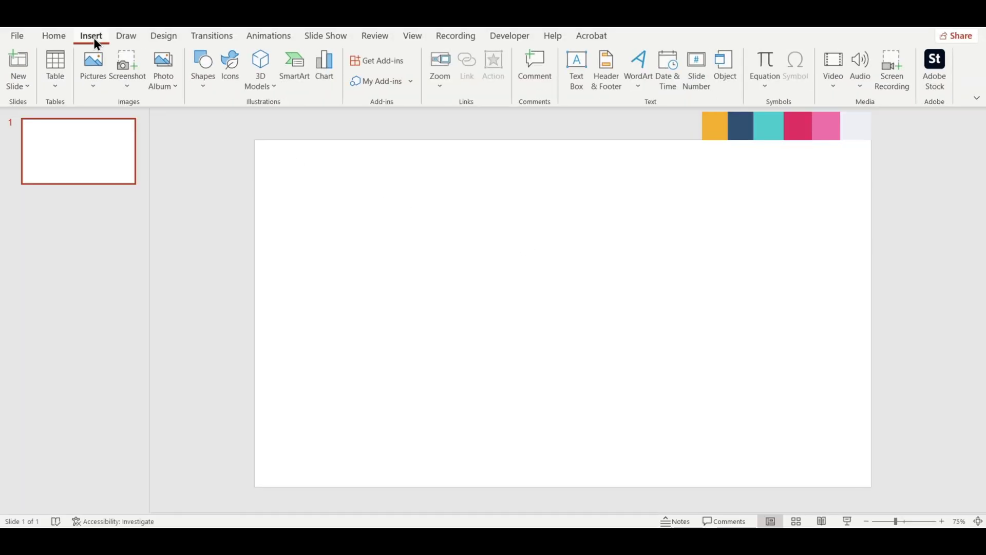
pyautogui.click(208, 91)
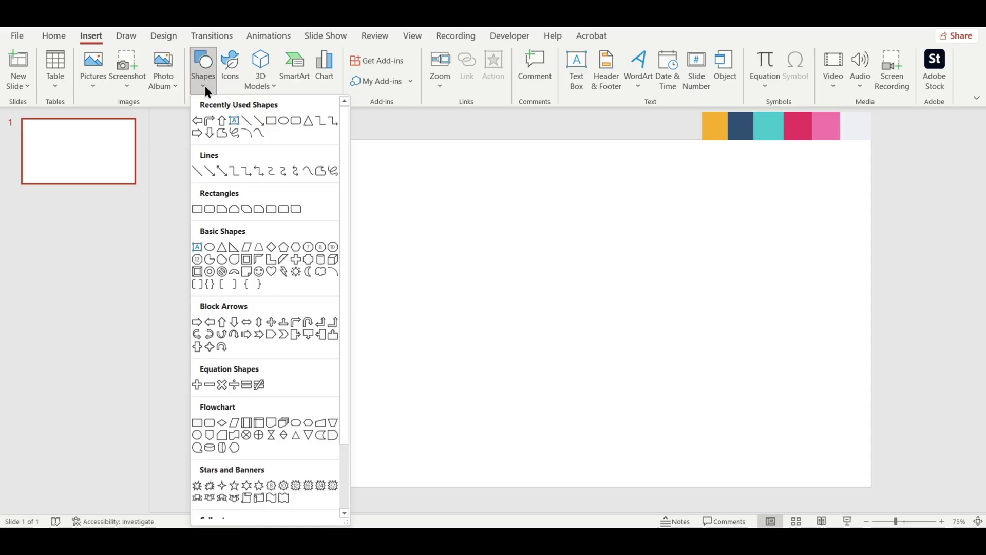
pyautogui.click(210, 322)
pyautogui.moveTo(517, 267)
pyautogui.mouseDown()
pyautogui.moveTo(656, 306)
pyautogui.moveTo(871, 322)
pyautogui.mouseUp()
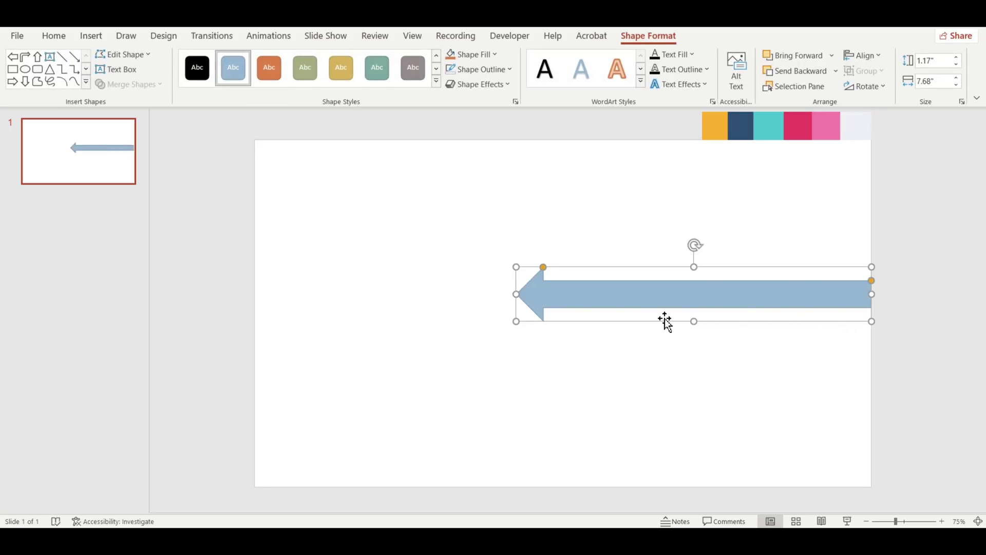
pyautogui.moveTo(586, 295); pyautogui.dragTo(669, 307)
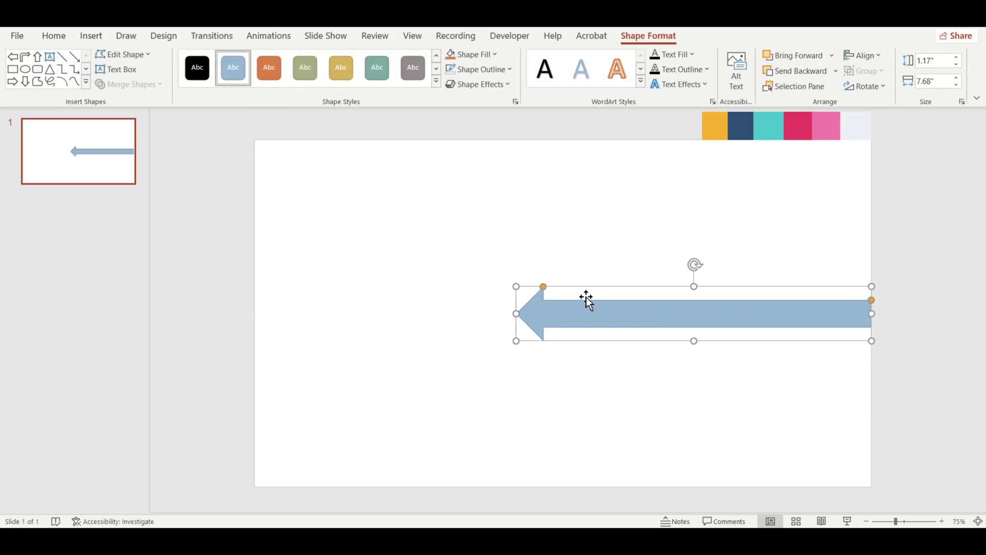
pyautogui.moveTo(544, 286); pyautogui.dragTo(502, 287)
# - Give the left arrow no outline and a teal fill sampled from the palette strip with the eyedropper
pyautogui.click(483, 68)
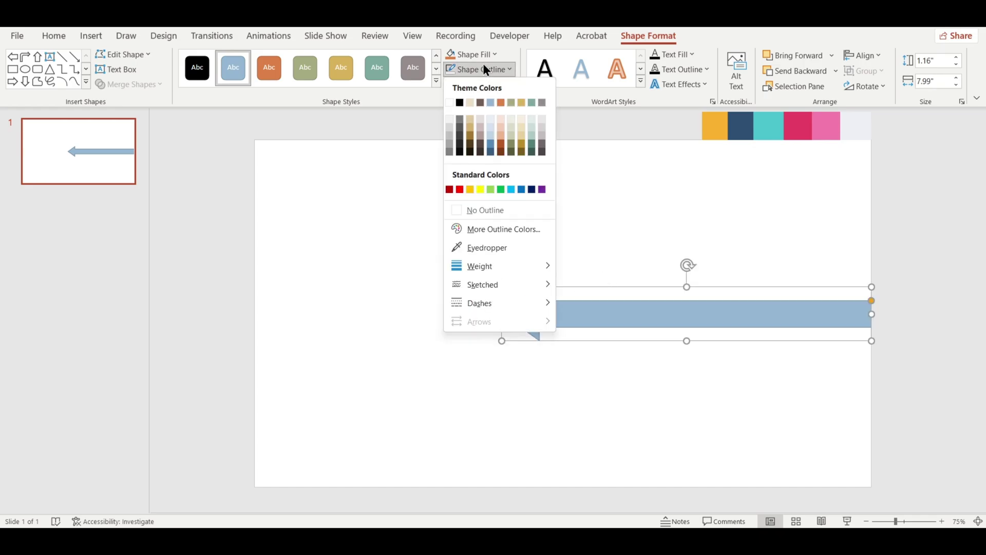
pyautogui.click(472, 208)
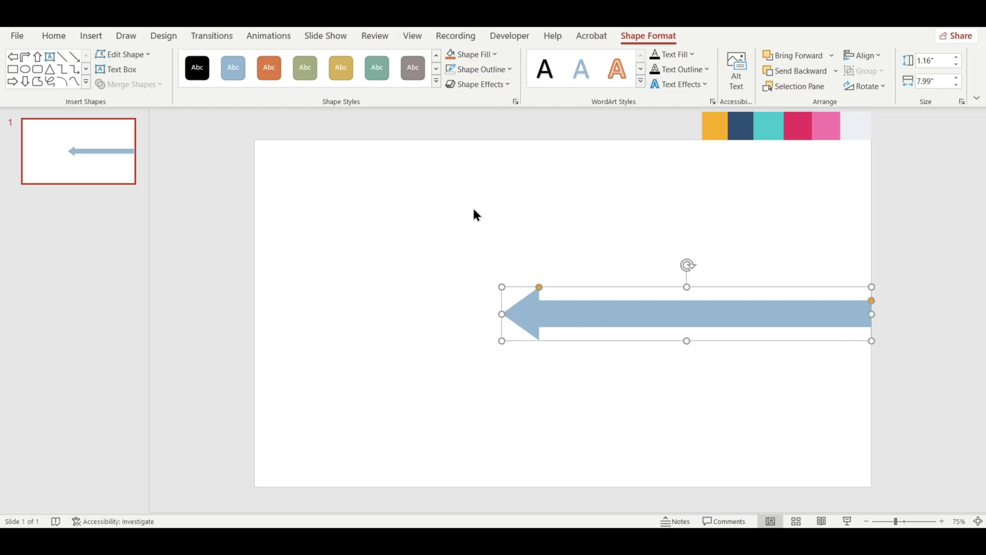
pyautogui.rightClick(572, 315)
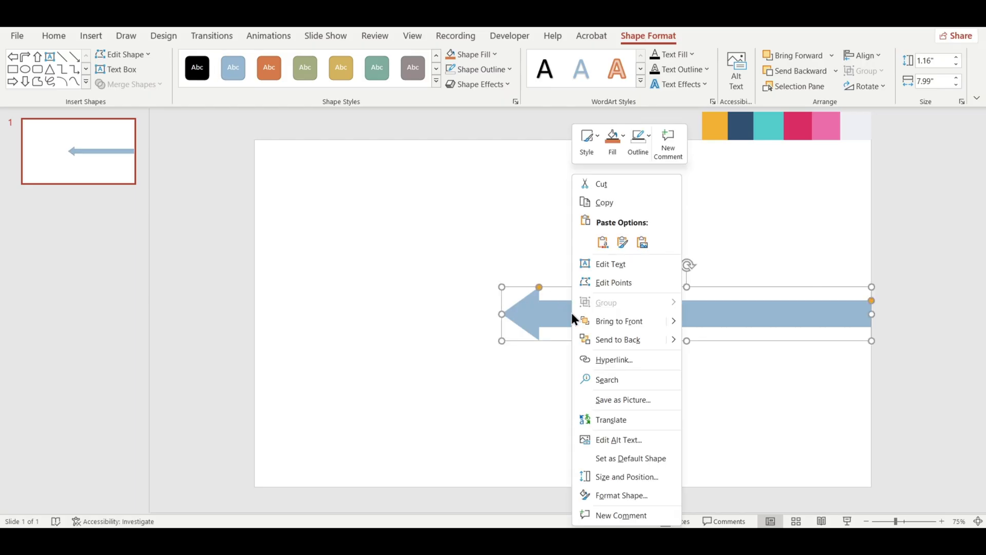
pyautogui.click(608, 501)
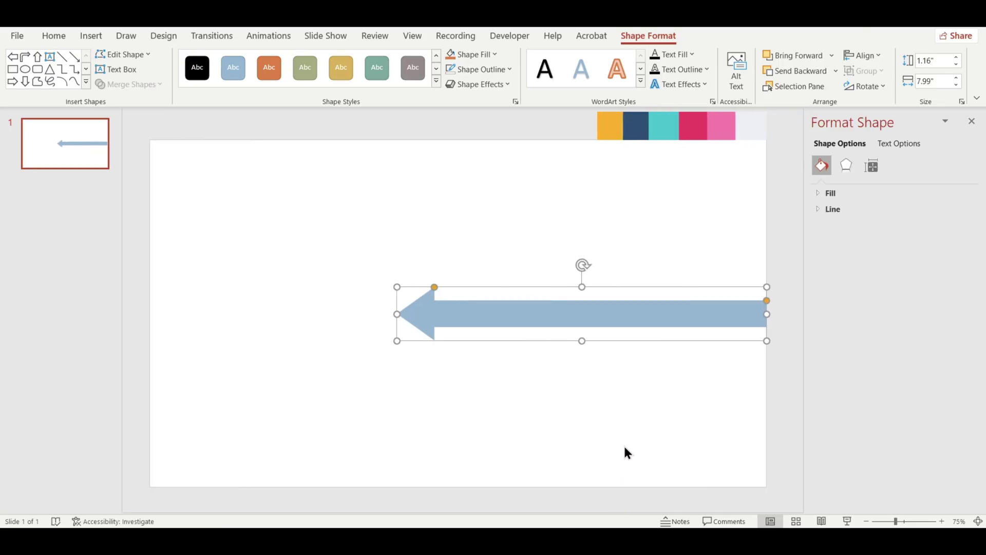
pyautogui.click(827, 193)
pyautogui.click(953, 310)
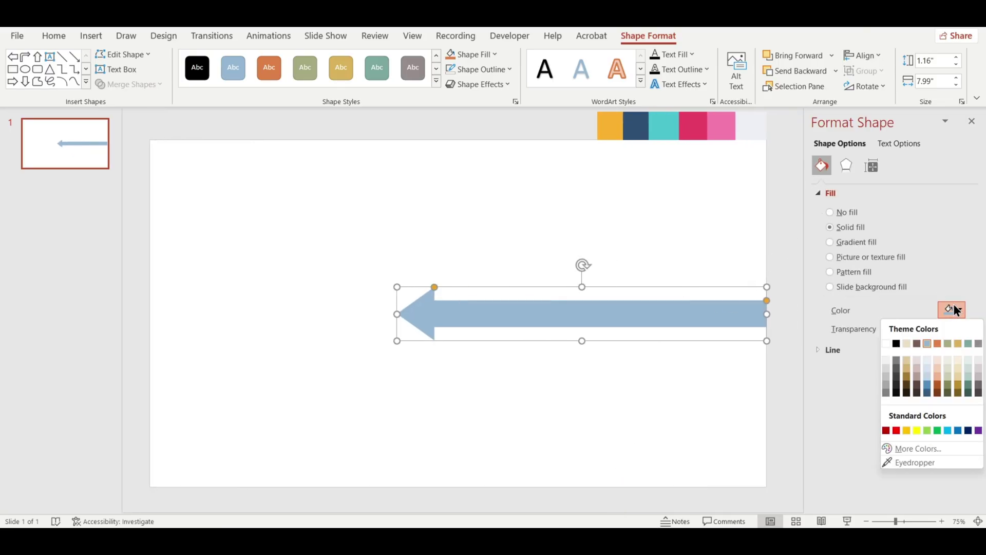
pyautogui.click(908, 462)
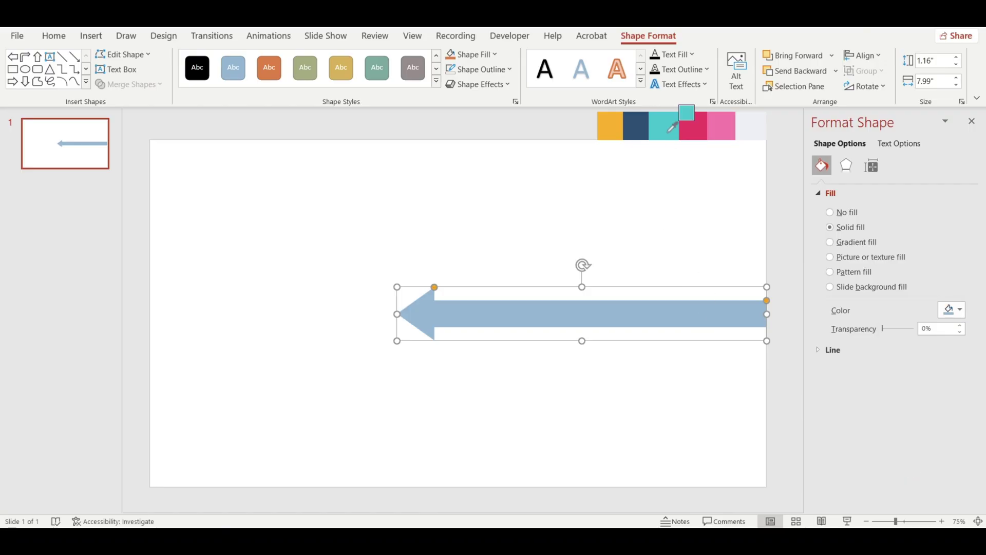
pyautogui.click(671, 129)
# - Draw a Bent-Up Arrow above the teal arrow, stretched to the right edge at 6.83" by 2.17"
pyautogui.click(92, 33)
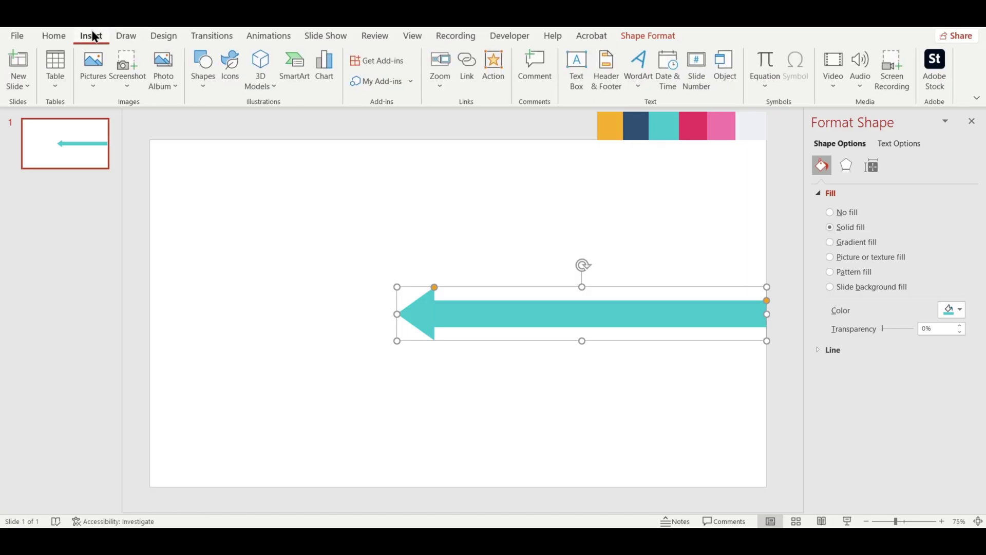
pyautogui.click(200, 87)
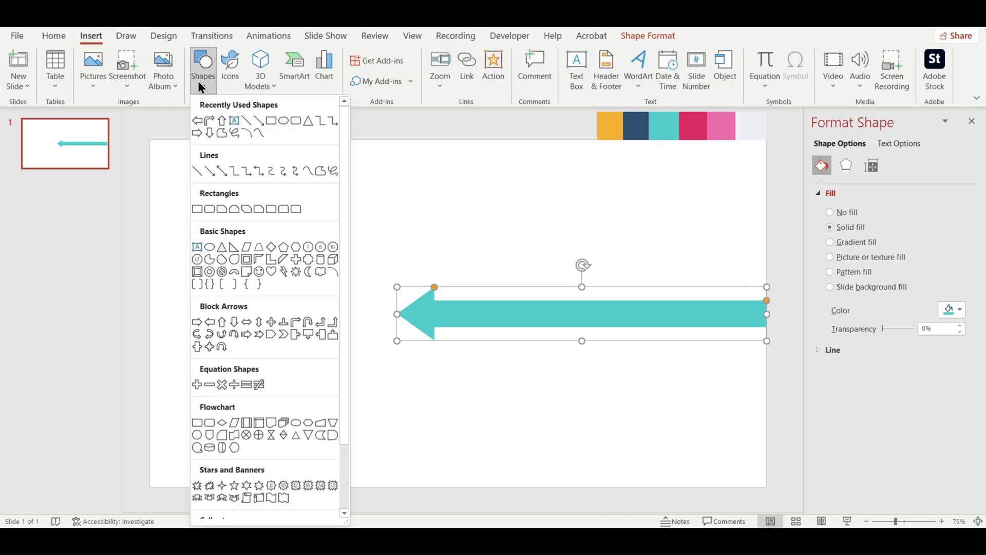
pyautogui.click(296, 323)
pyautogui.moveTo(368, 229)
pyautogui.mouseDown()
pyautogui.moveTo(406, 279)
pyautogui.moveTo(379, 213)
pyautogui.moveTo(364, 257)
pyautogui.moveTo(354, 252)
pyautogui.moveTo(496, 250)
pyautogui.moveTo(678, 288)
pyautogui.mouseUp()
pyautogui.moveTo(625, 227); pyautogui.dragTo(627, 196)
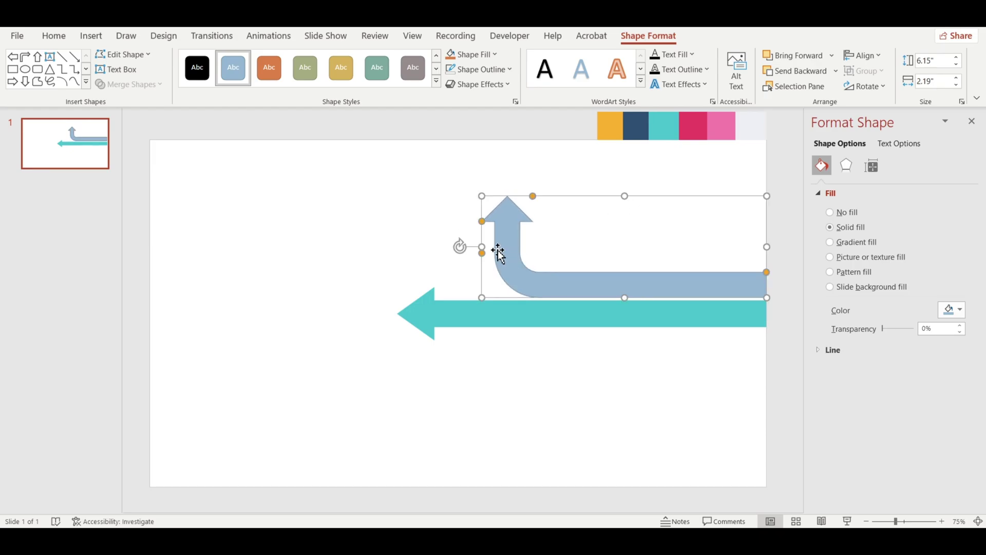
pyautogui.moveTo(482, 247); pyautogui.dragTo(452, 246)
pyautogui.moveTo(610, 194)
pyautogui.mouseDown()
pyautogui.moveTo(610, 211)
pyautogui.moveTo(609, 197)
pyautogui.mouseUp()
pyautogui.moveTo(430, 247)
pyautogui.mouseDown()
pyautogui.moveTo(432, 239)
pyautogui.moveTo(429, 247)
pyautogui.mouseUp()
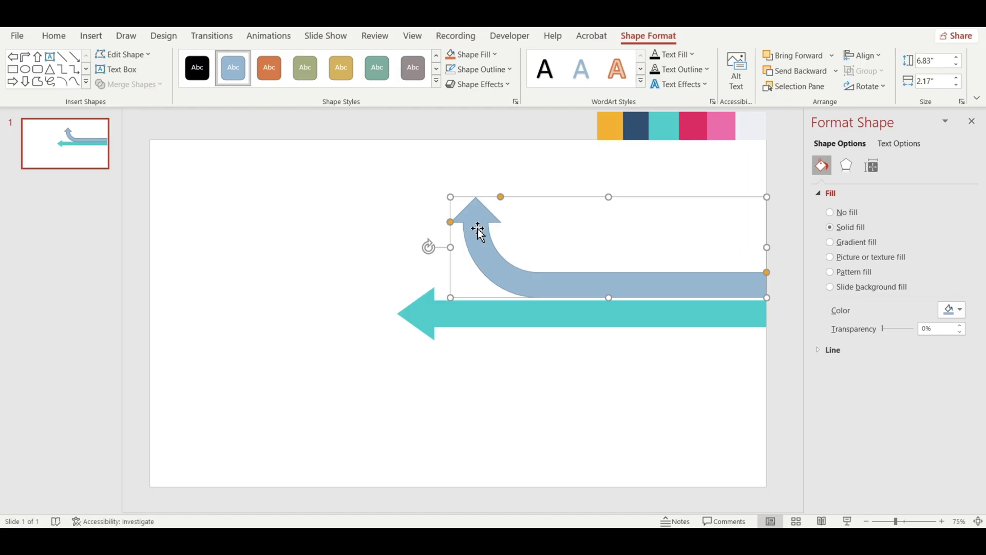
# - Remove the bent arrow's outline, send it to back, and move it down against the teal arrow
pyautogui.click(468, 68)
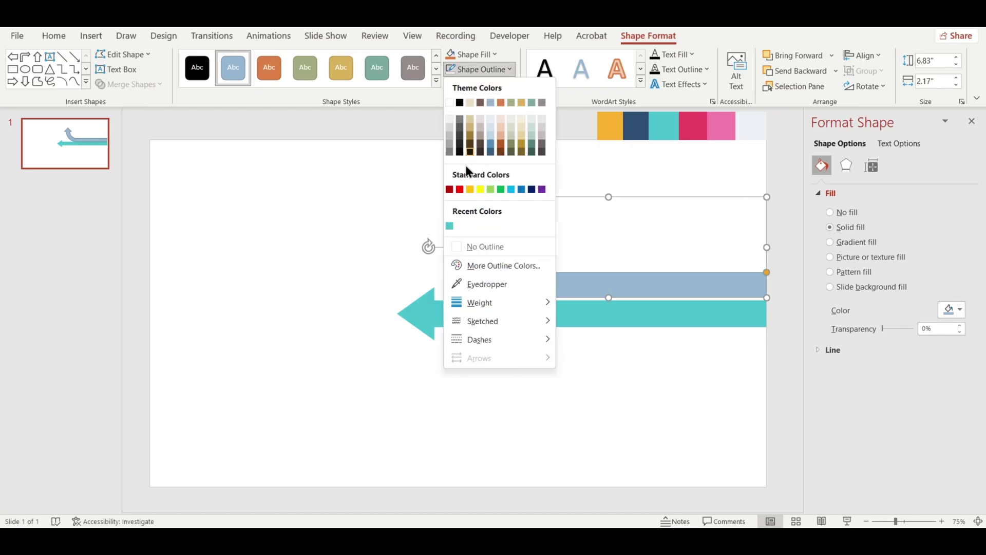
pyautogui.click(473, 246)
pyautogui.rightClick(478, 229)
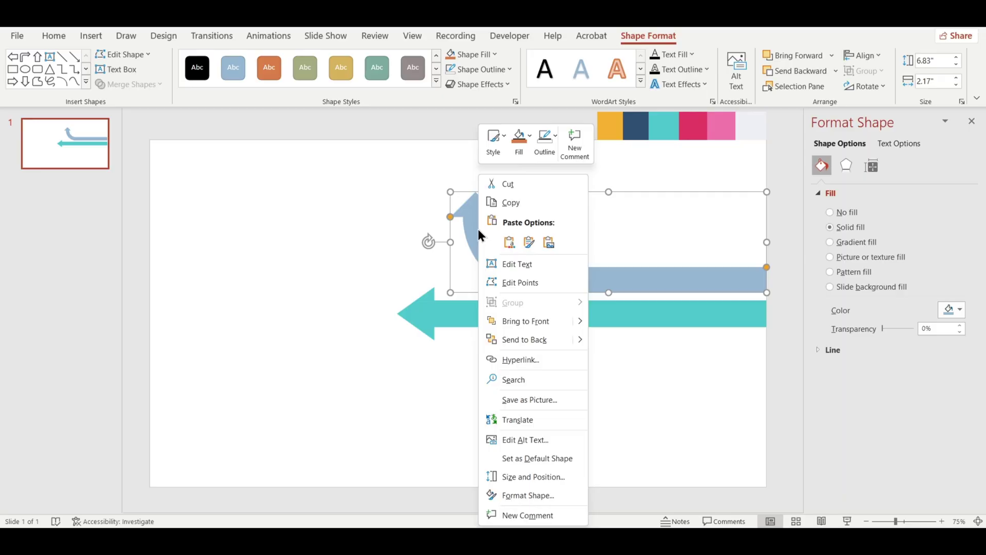
pyautogui.click(491, 340)
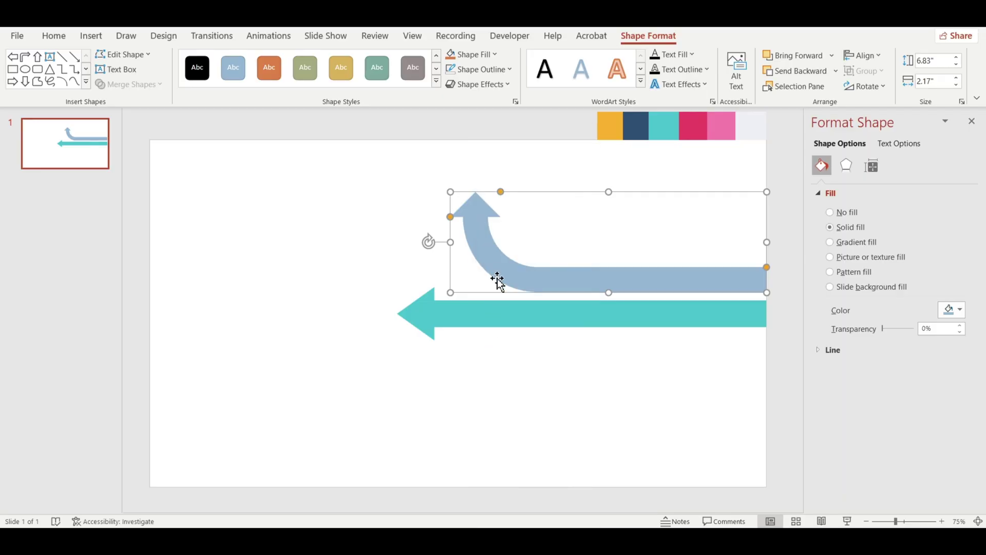
pyautogui.moveTo(497, 280); pyautogui.dragTo(498, 303)
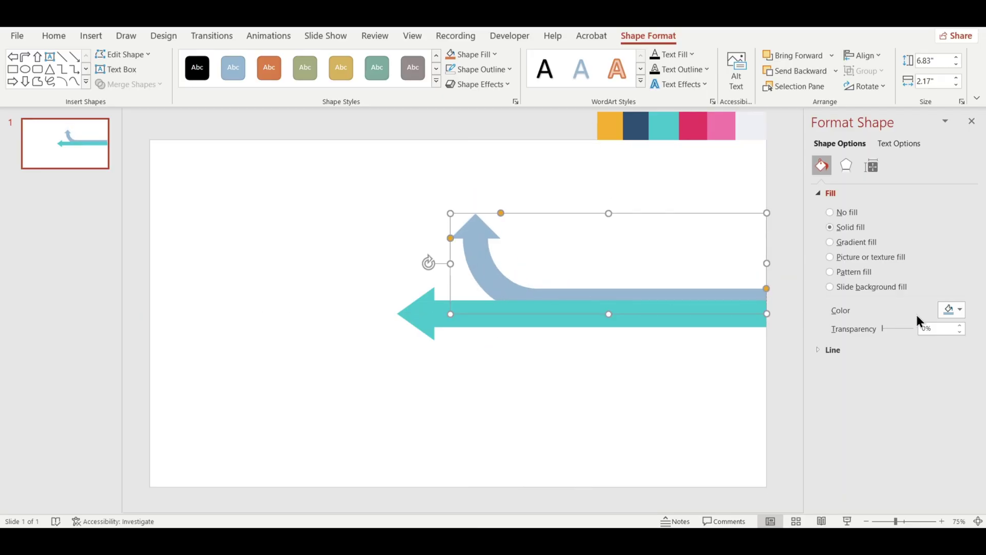
# - Fill the bent arrow with the dark pink sampled from the palette strip
pyautogui.click(950, 311)
pyautogui.click(908, 498)
pyautogui.click(693, 133)
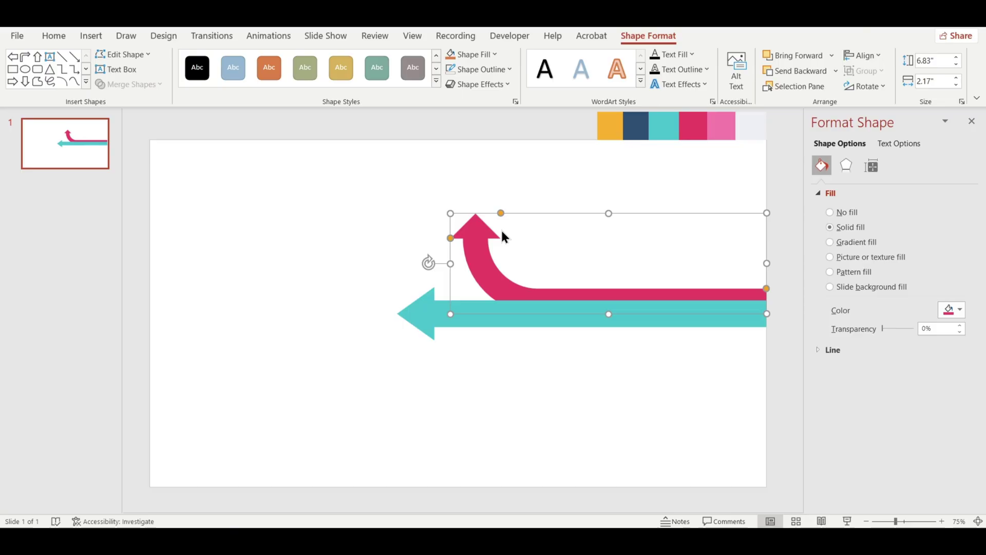
# - Duplicate the bent arrow slightly higher and fill the copy with the palette's light pink
pyautogui.moveTo(478, 242); pyautogui.dragTo(485, 222)
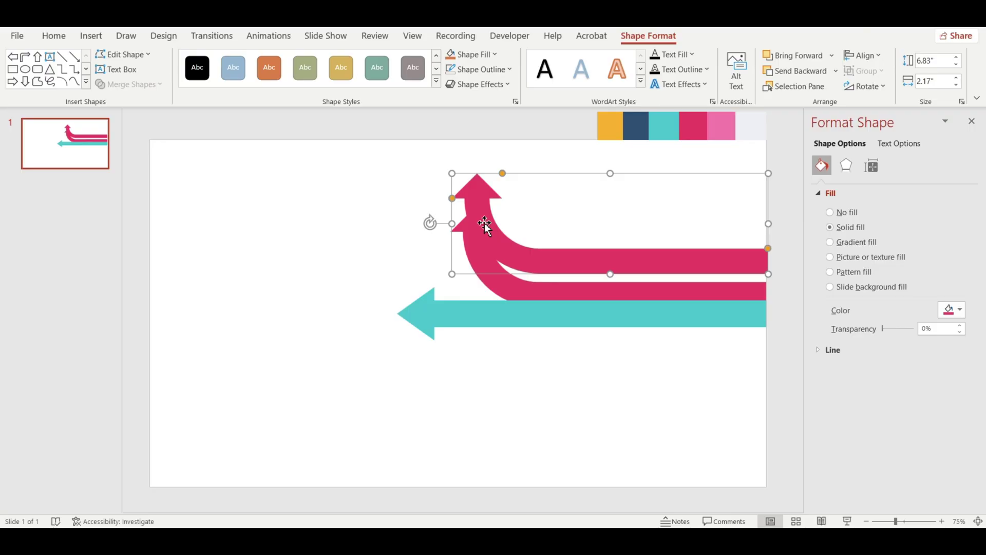
pyautogui.click(952, 310)
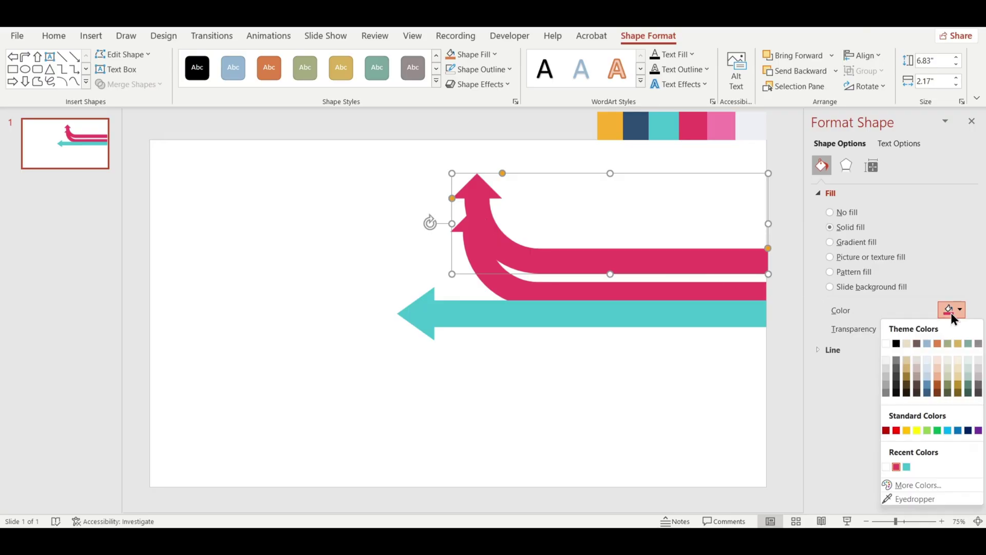
pyautogui.click(928, 495)
pyautogui.click(716, 128)
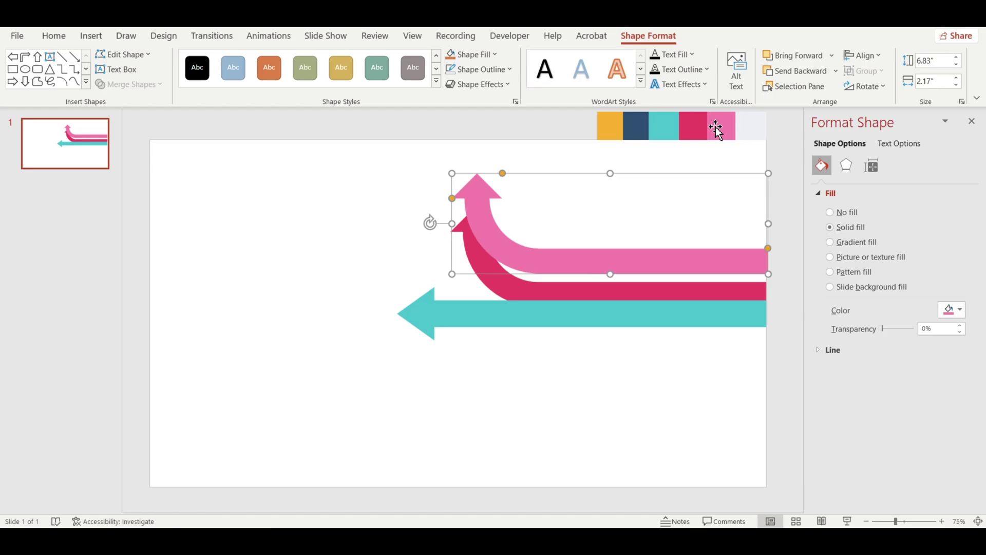
# - Bring the light pink arrow to front and narrow it from the left to 5.39"
pyautogui.rightClick(483, 198)
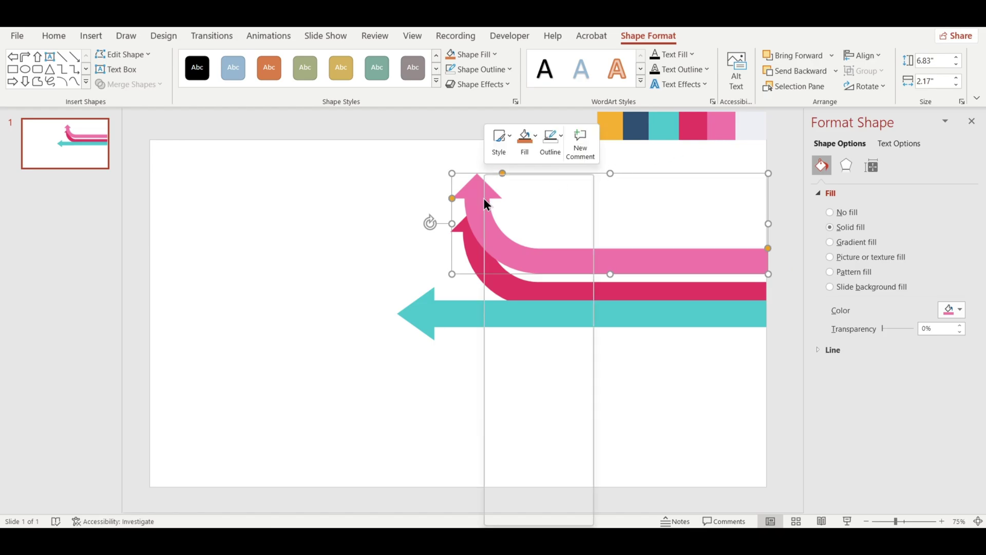
pyautogui.click(512, 329)
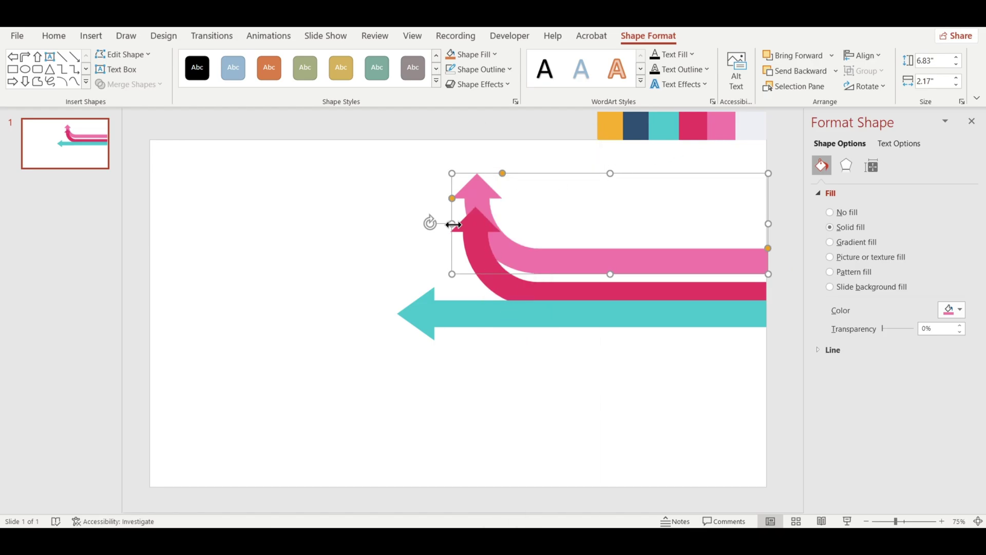
pyautogui.moveTo(453, 226); pyautogui.dragTo(520, 244)
# - Select both pink bent arrows and Ctrl-drag a copy of the pair below the teal arrow
pyautogui.click(352, 280)
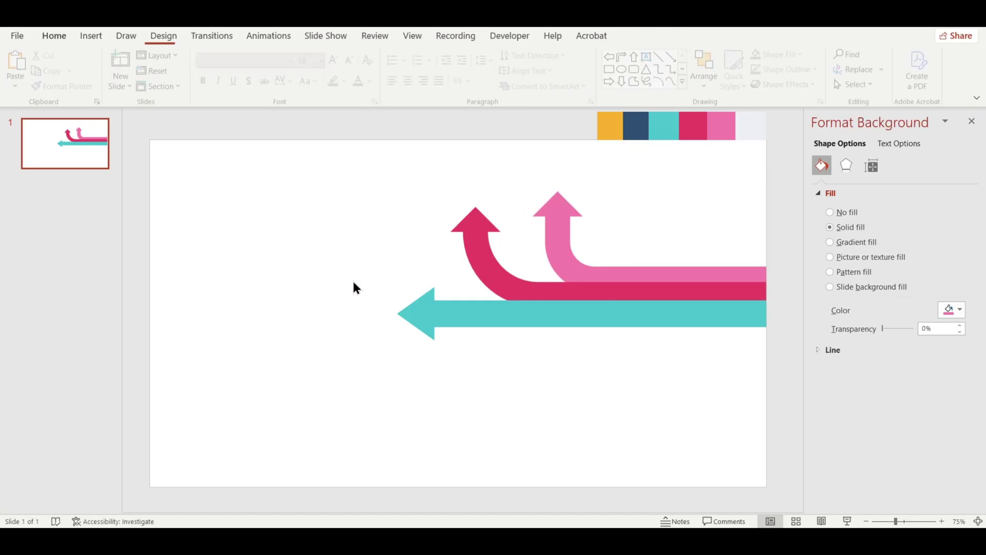
pyautogui.click(477, 246)
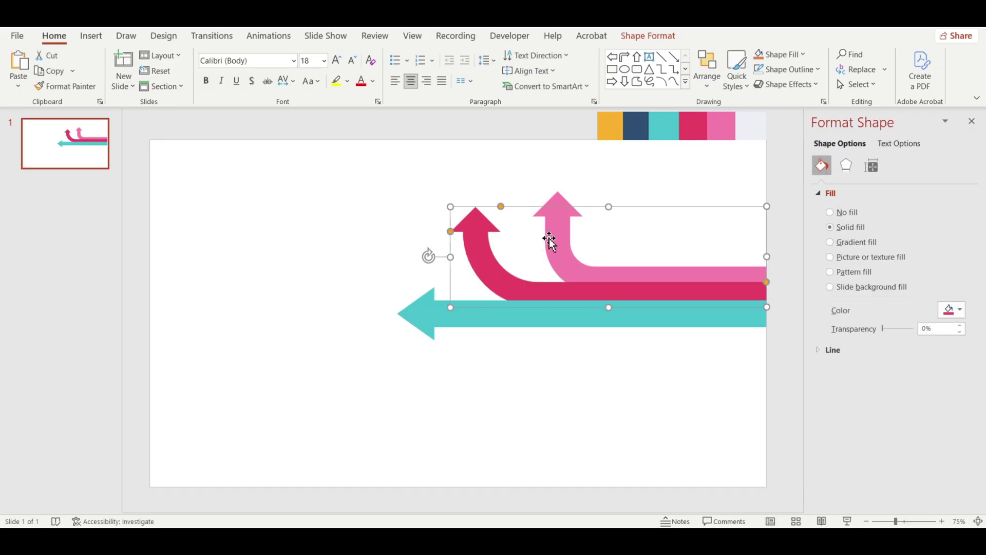
pyautogui.keyDown('shift'); pyautogui.click(564, 201); pyautogui.keyUp('shift')
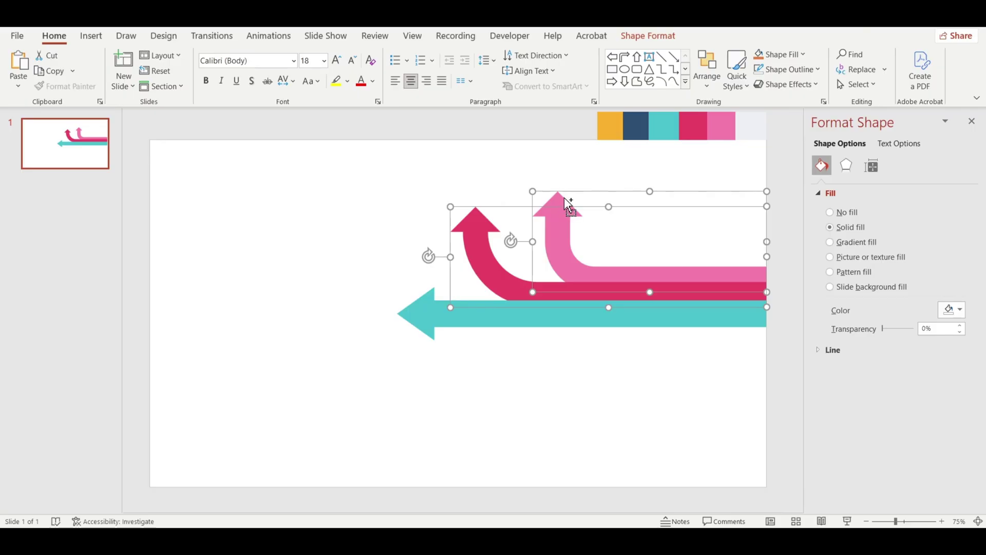
pyautogui.moveTo(569, 203); pyautogui.dragTo(554, 303)
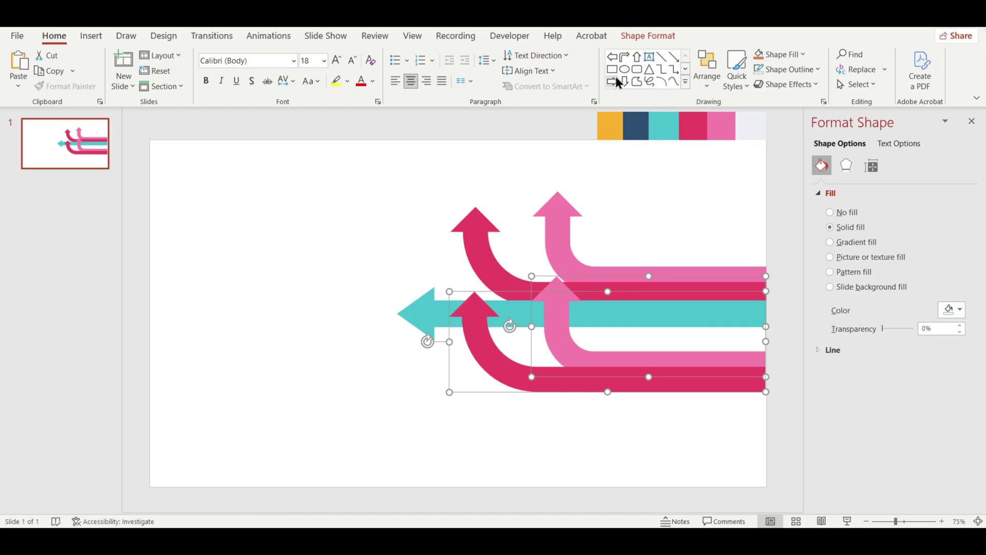
pyautogui.click(626, 40)
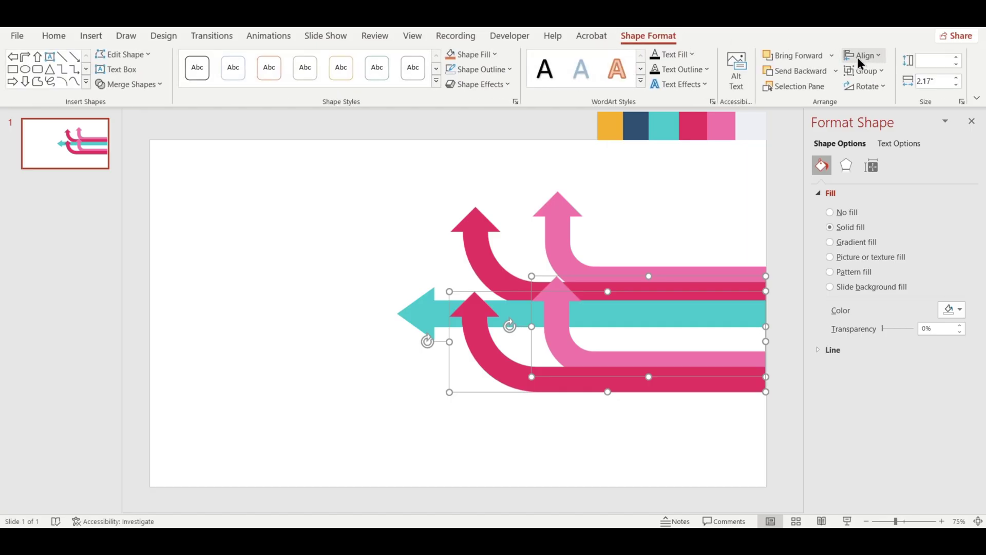
# - Flip the copied pair vertically, shift the lower arrow down, and bring the teal arrow to front
pyautogui.click(868, 88)
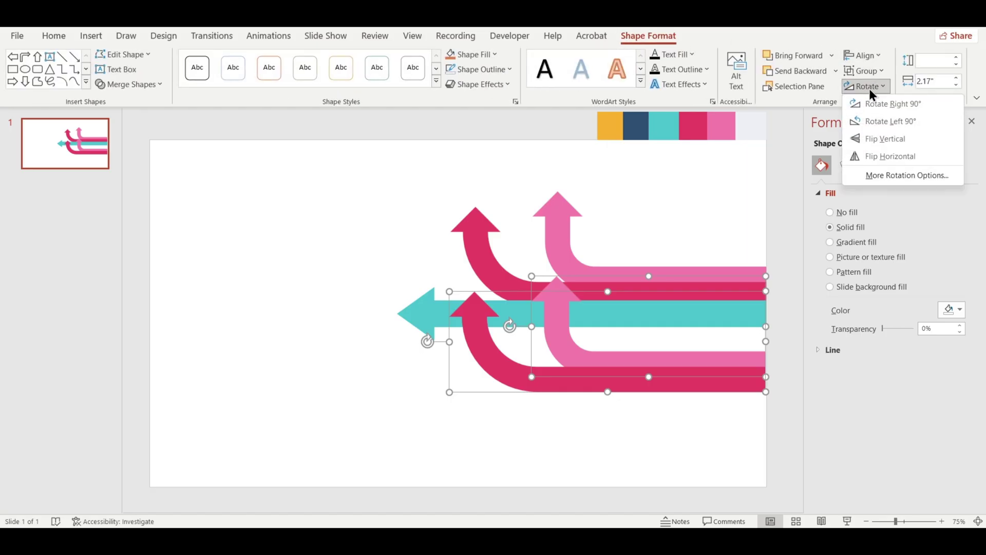
pyautogui.click(876, 137)
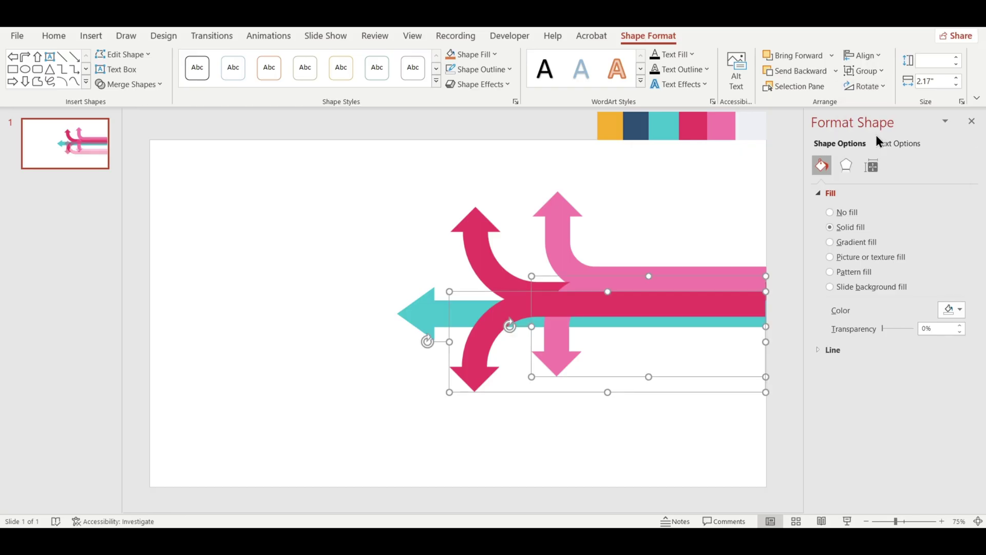
pyautogui.click(773, 184)
pyautogui.moveTo(586, 286); pyautogui.dragTo(573, 365)
pyautogui.click(465, 314)
pyautogui.rightClick(464, 313)
pyautogui.click(491, 318)
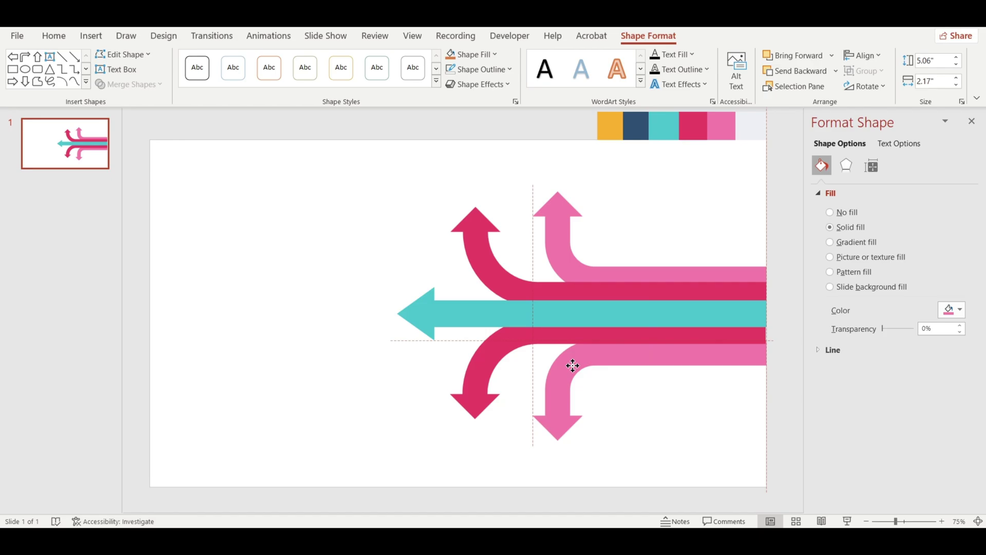
# - Eyedropper-fill the lower dark pink arrow navy and the lower pink arrow orange from the swatches
pyautogui.click(504, 344)
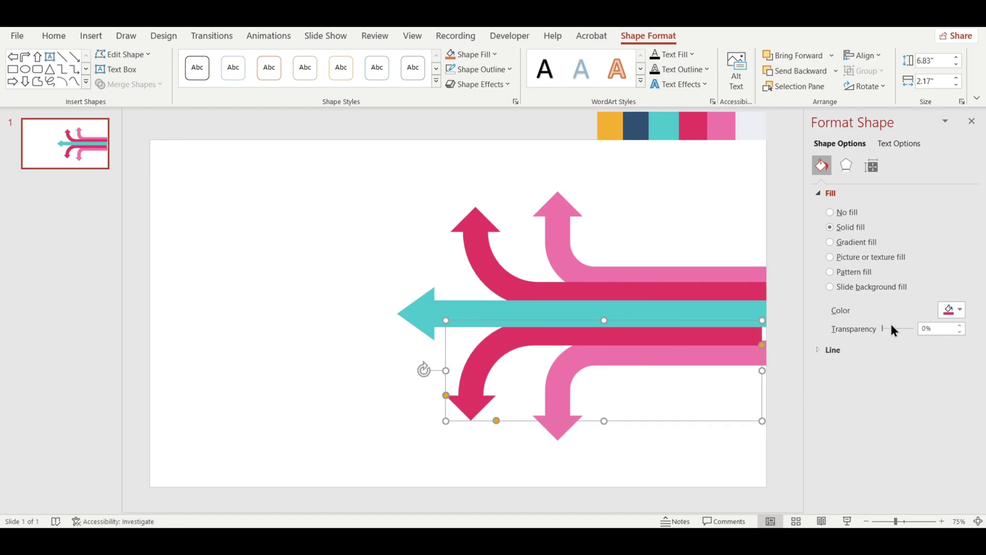
pyautogui.click(952, 311)
pyautogui.click(908, 498)
pyautogui.click(637, 128)
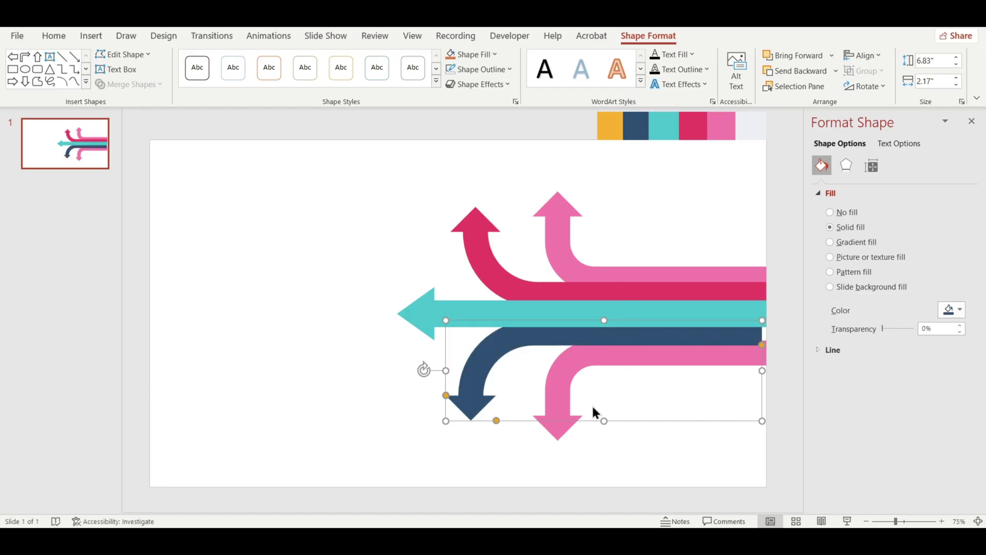
pyautogui.click(556, 422)
pyautogui.click(951, 310)
pyautogui.click(908, 499)
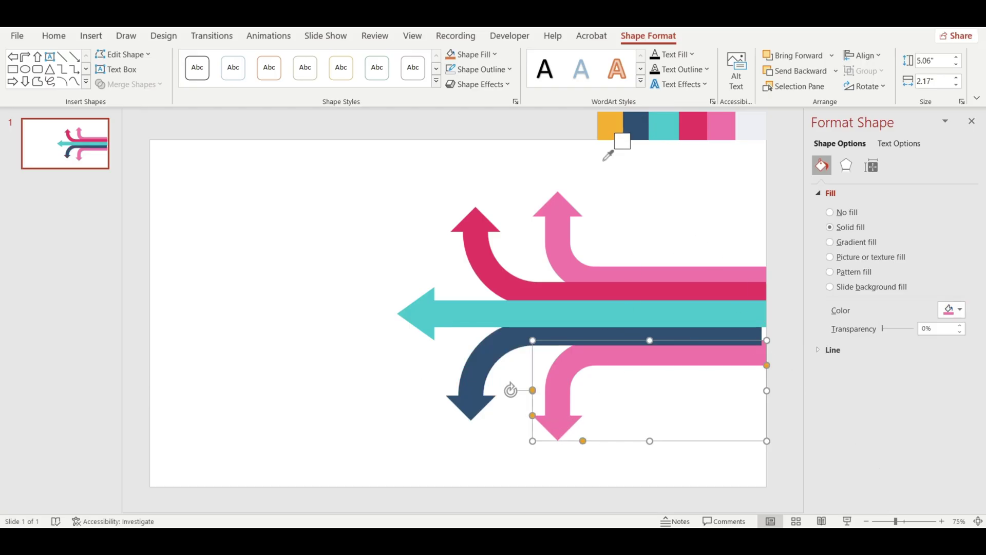
pyautogui.click(609, 132)
pyautogui.click(522, 159)
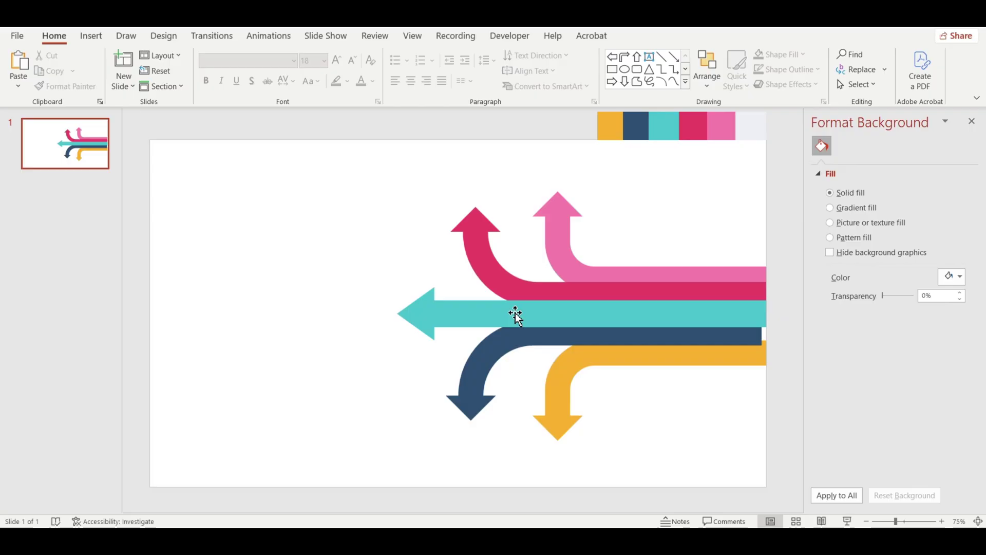
# - Select all five arrows and apply the Outer 'Offset: Center' shadow preset
pyautogui.click(508, 341)
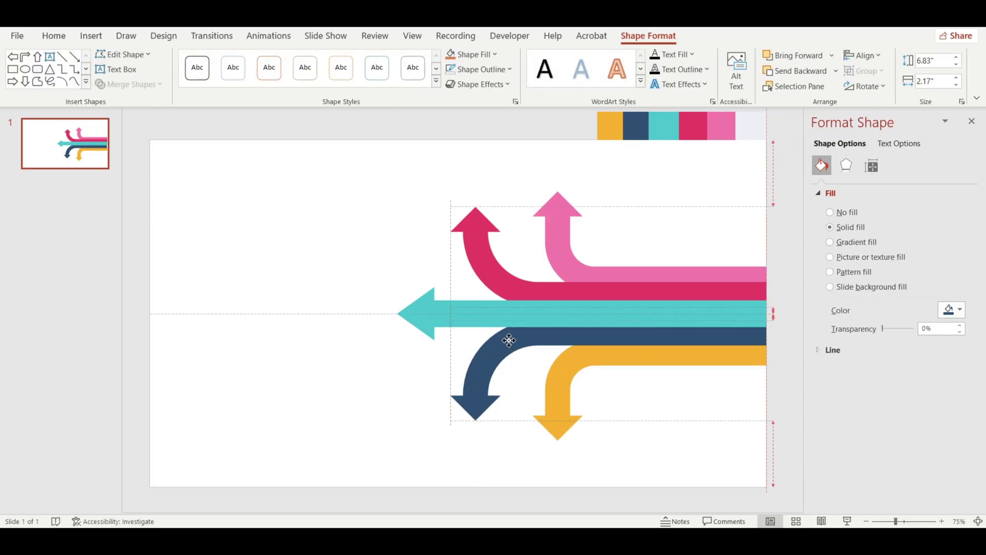
pyautogui.click(407, 177)
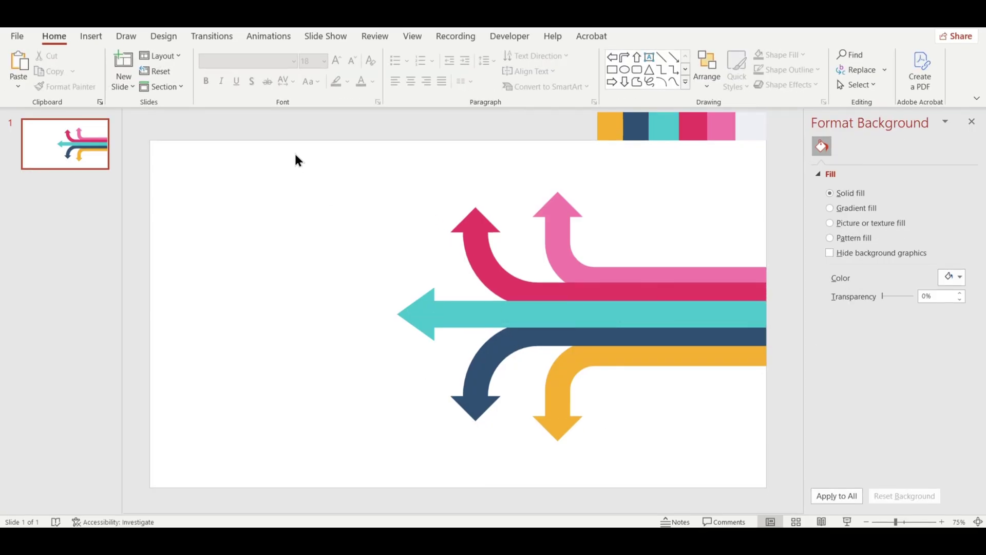
pyautogui.moveTo(295, 153); pyautogui.dragTo(829, 467)
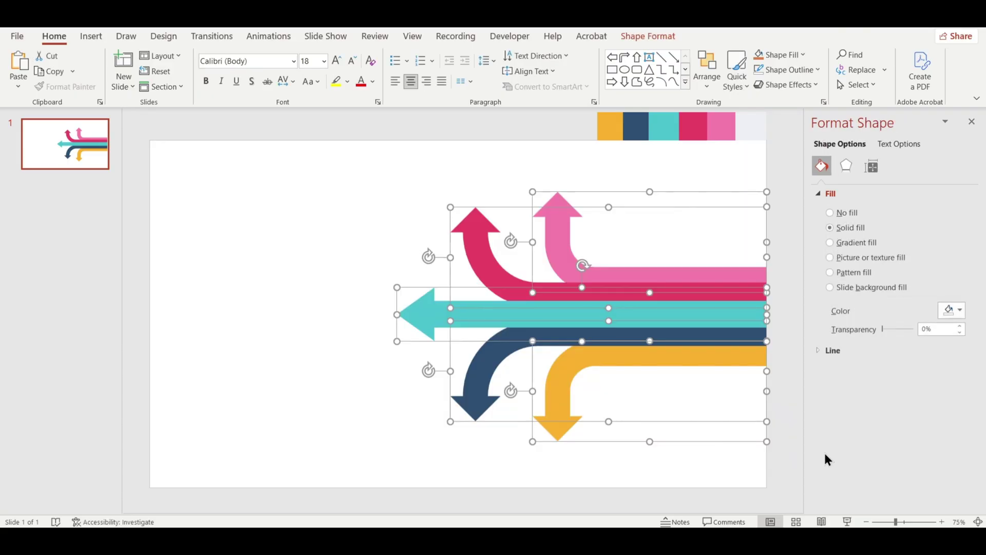
pyautogui.click(849, 168)
pyautogui.click(846, 193)
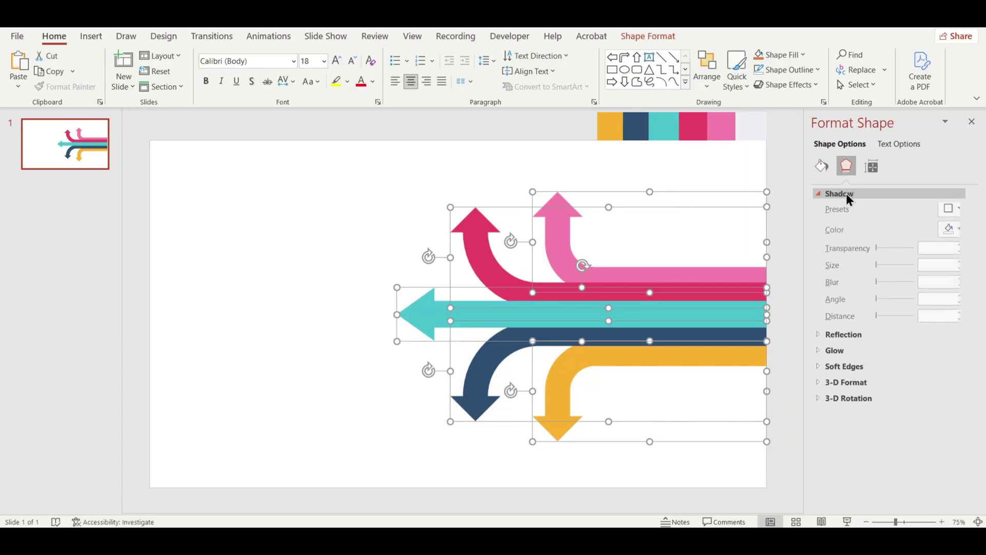
pyautogui.click(949, 210)
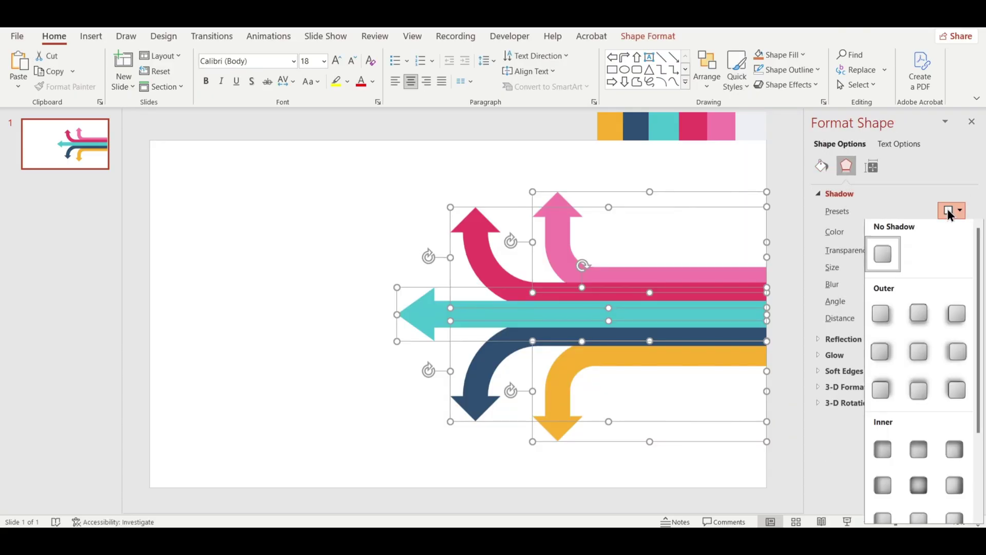
pyautogui.click(920, 353)
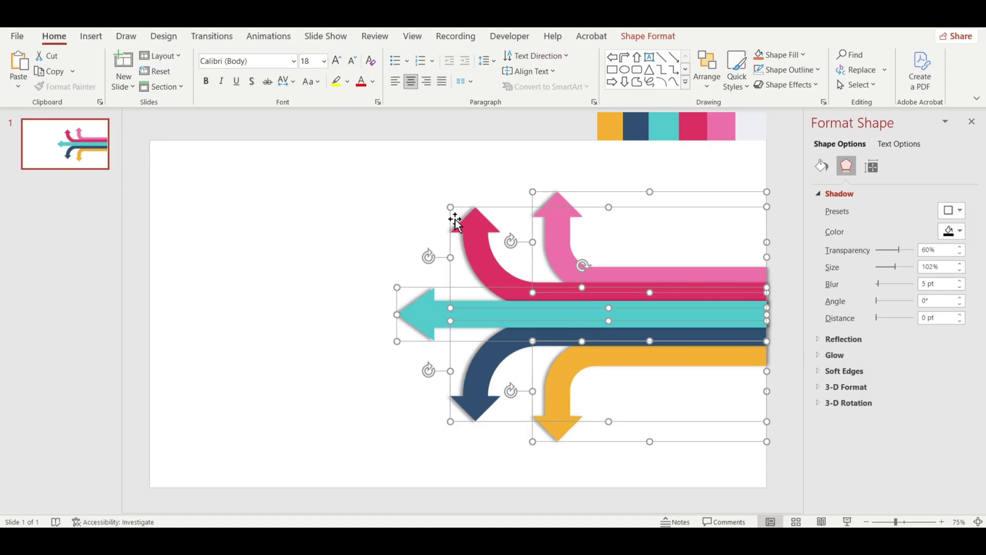
pyautogui.click(418, 199)
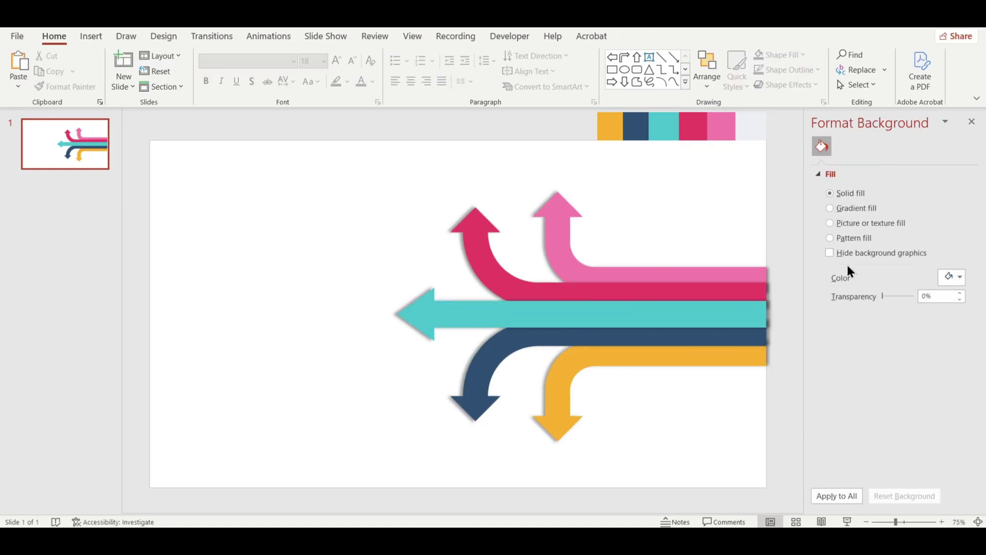
# - Fill the slide background with the light grey sampled by eyedropper from the swatch strip
pyautogui.click(948, 278)
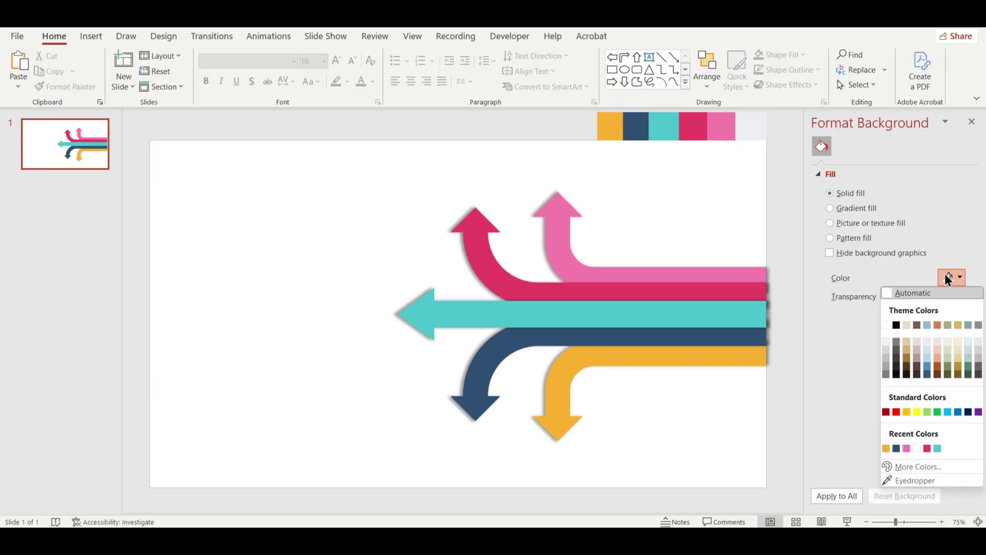
pyautogui.click(924, 476)
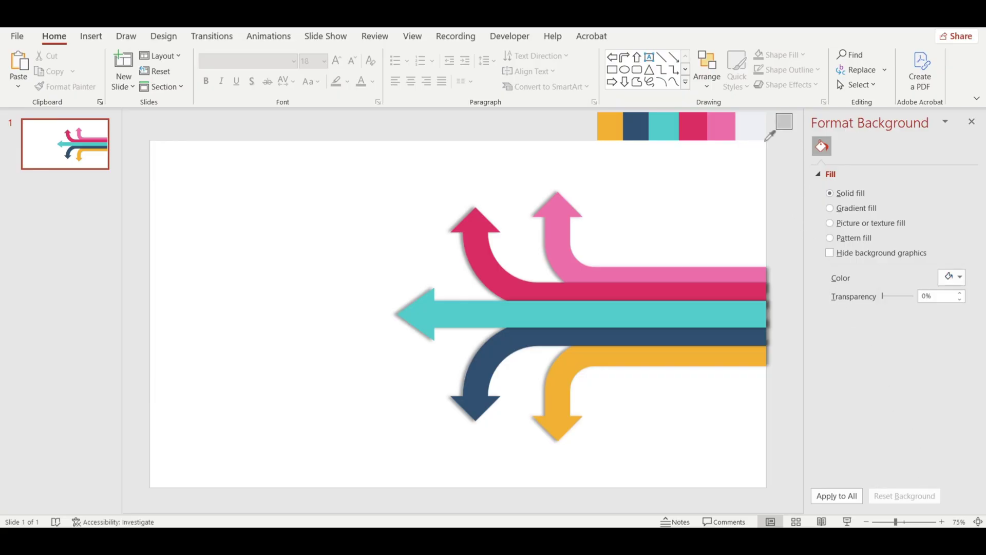
pyautogui.click(755, 126)
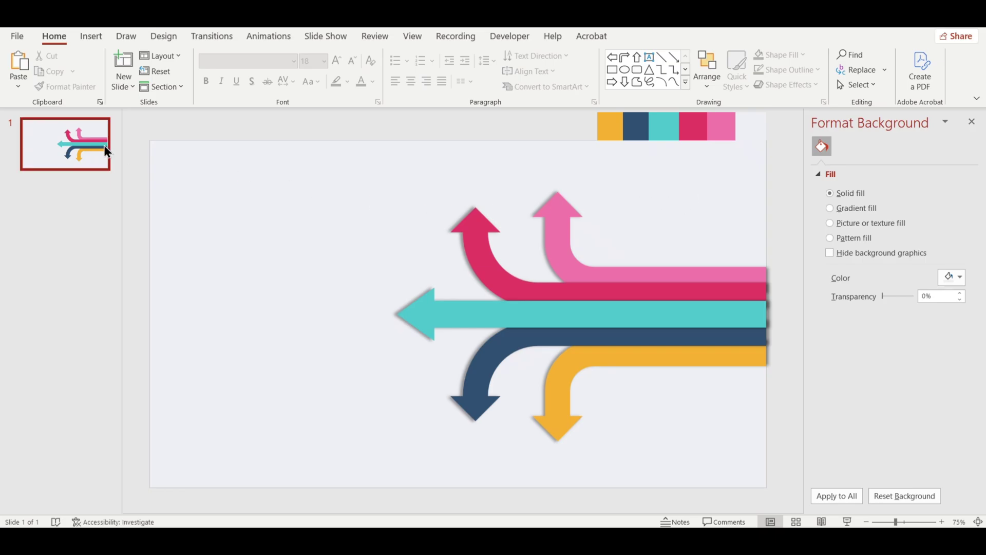
pyautogui.click(82, 144)
# - Duplicate slide 1 and delete the colour swatch strip from the new slide 2
pyautogui.rightClick(84, 145)
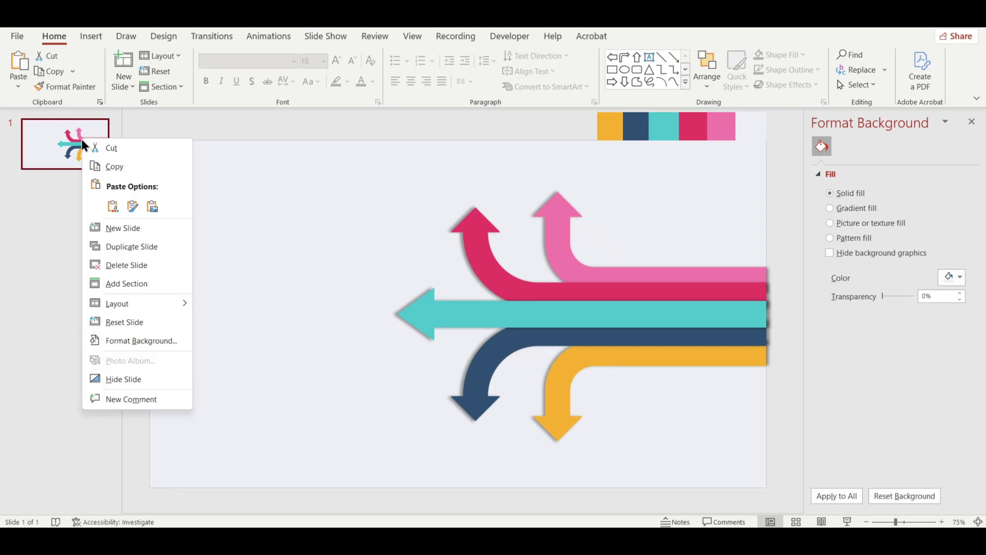
pyautogui.click(102, 247)
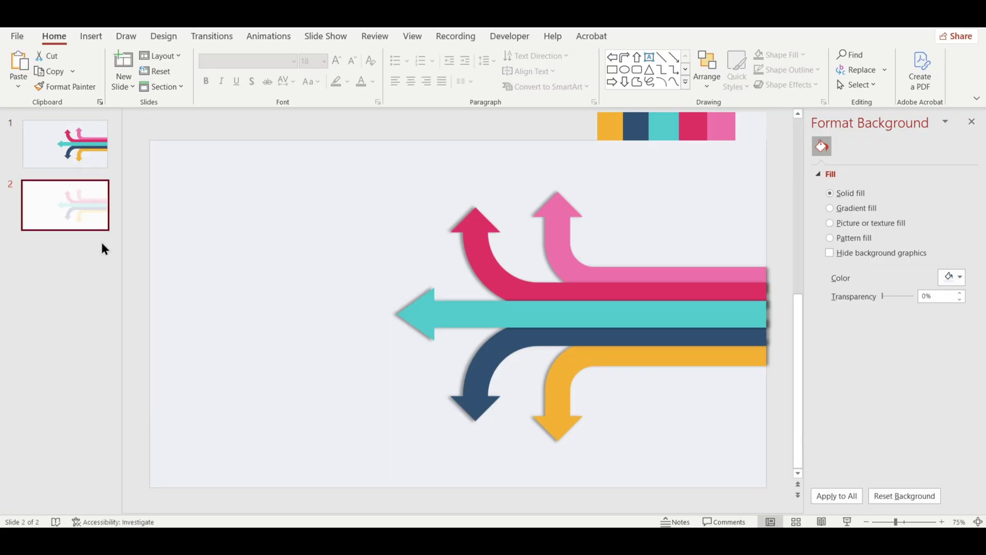
pyautogui.click(625, 131)
pyautogui.press('Delete')
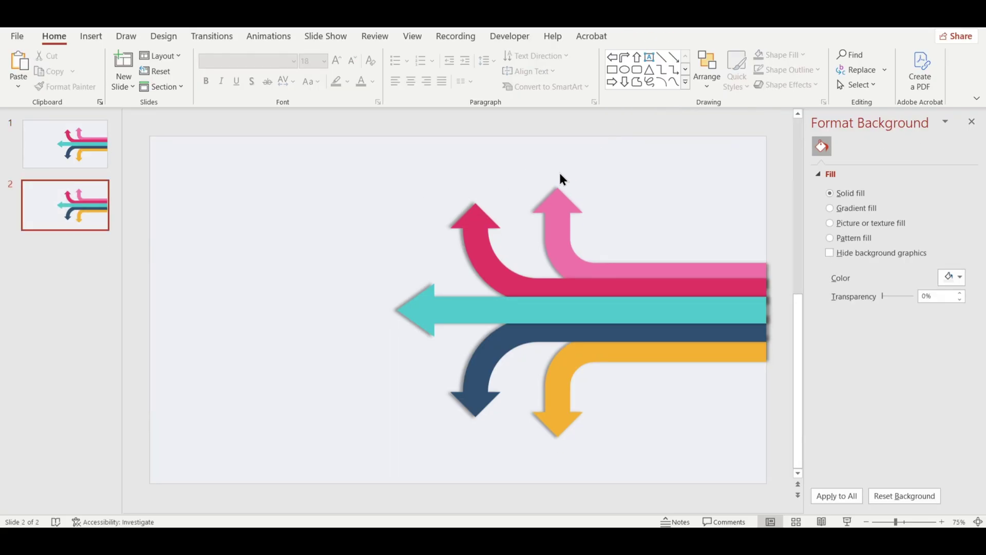
# - Flip the five arrows horizontally, left-align them, and move them to the slide's left edge
pyautogui.moveTo(319, 141); pyautogui.dragTo(814, 463)
pyautogui.click(647, 35)
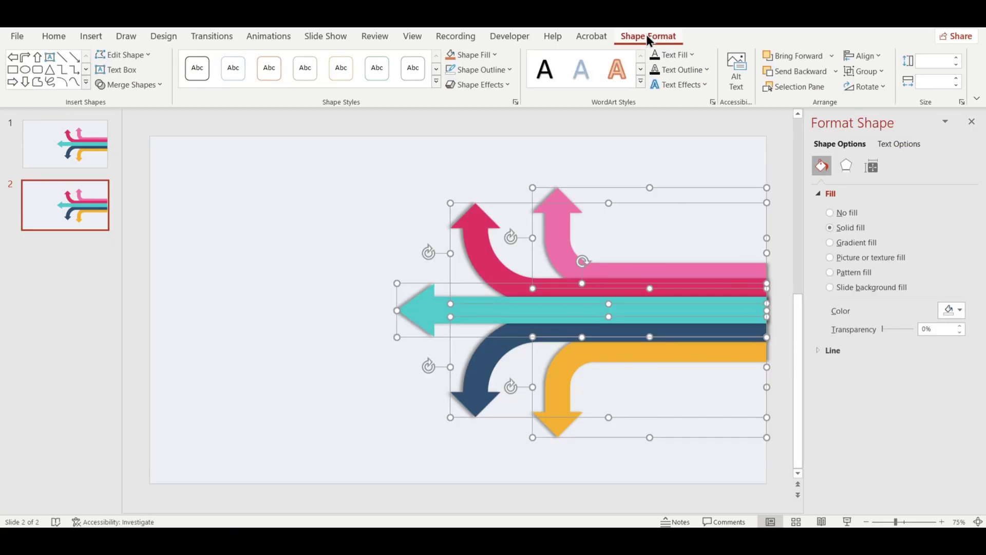
pyautogui.click(852, 88)
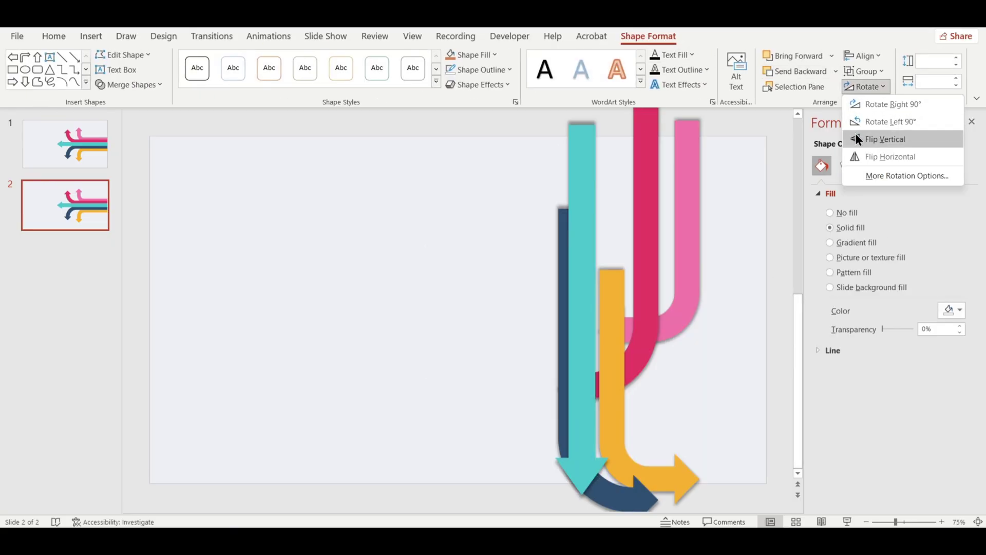
pyautogui.click(855, 156)
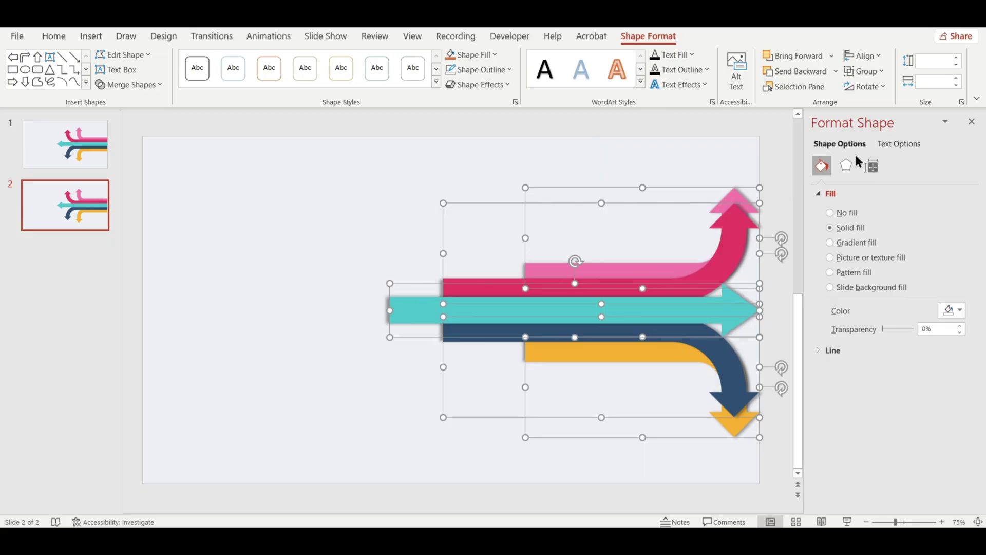
pyautogui.click(854, 56)
pyautogui.click(856, 73)
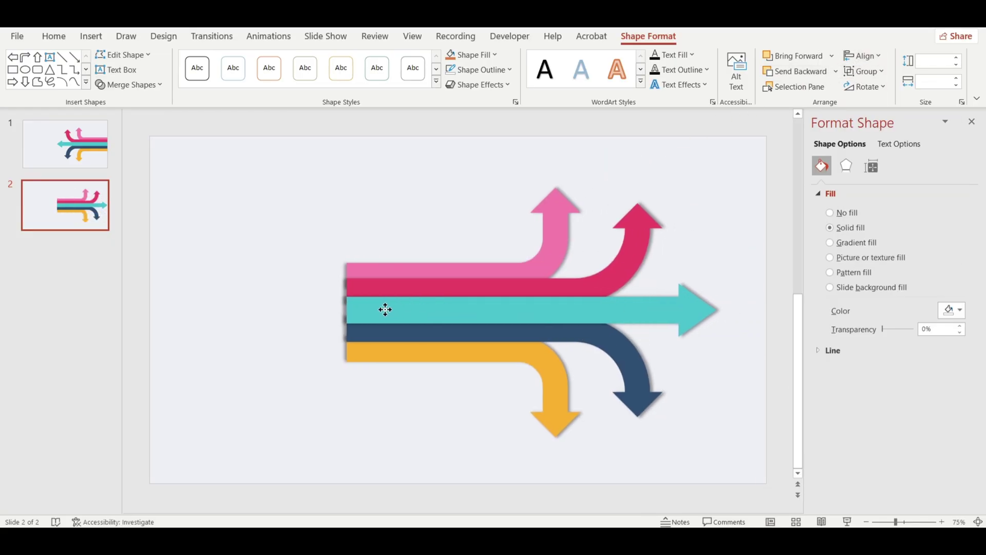
pyautogui.moveTo(385, 309); pyautogui.dragTo(198, 315)
pyautogui.click(579, 246)
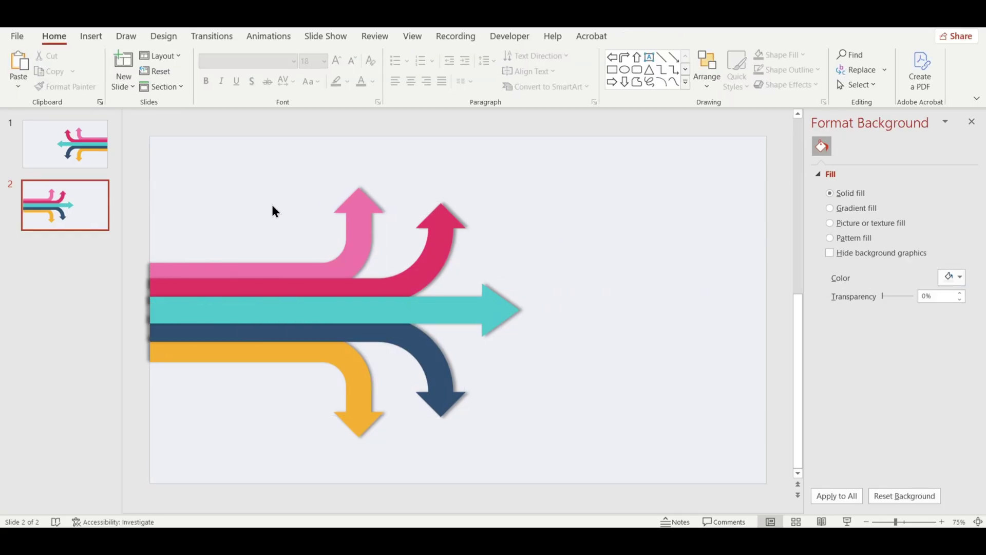
# - Apply a Push transition with the From Right effect option to slide 2
pyautogui.click(195, 39)
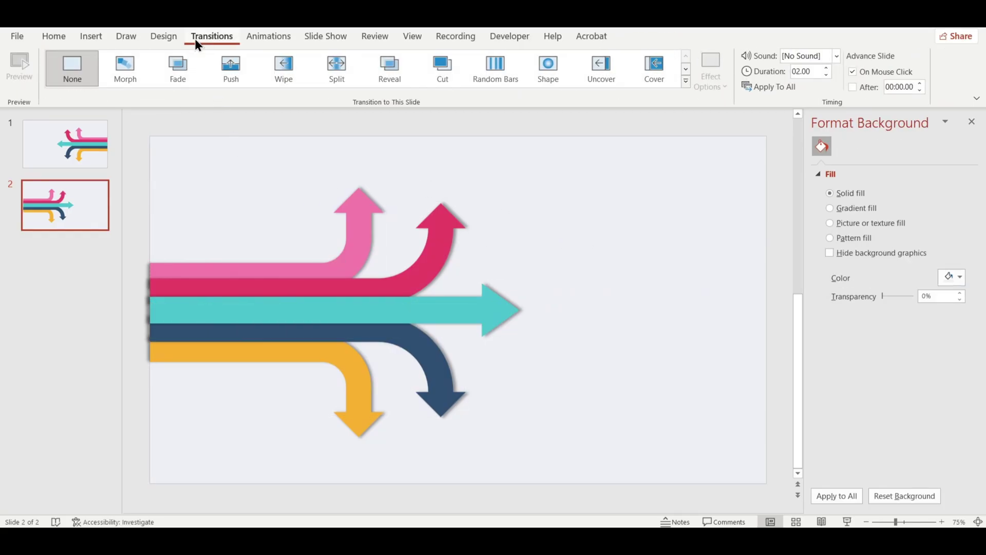
pyautogui.click(220, 61)
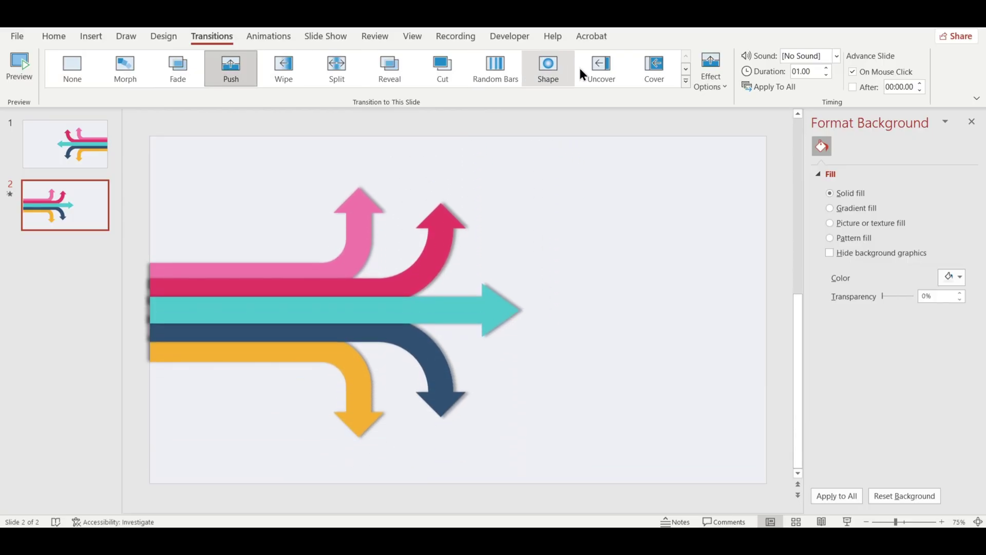
pyautogui.click(695, 73)
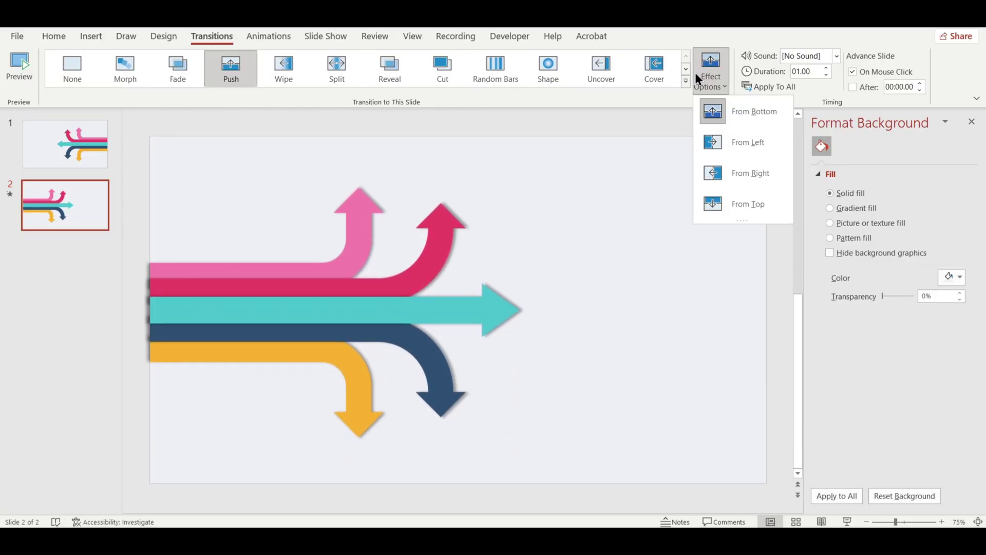
pyautogui.click(720, 167)
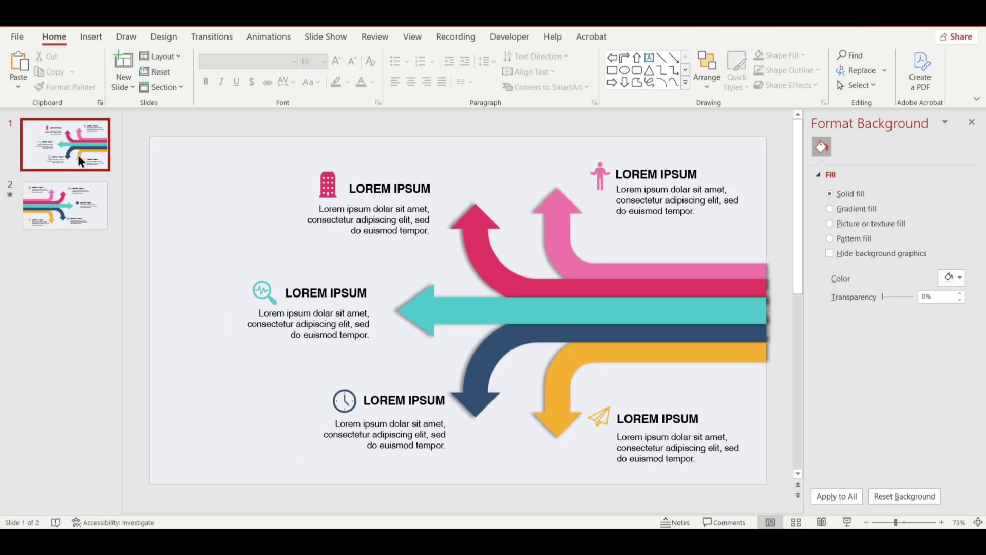
# - Review slide 2's labelled arrows, then return to slide 1
pyautogui.click(82, 202)
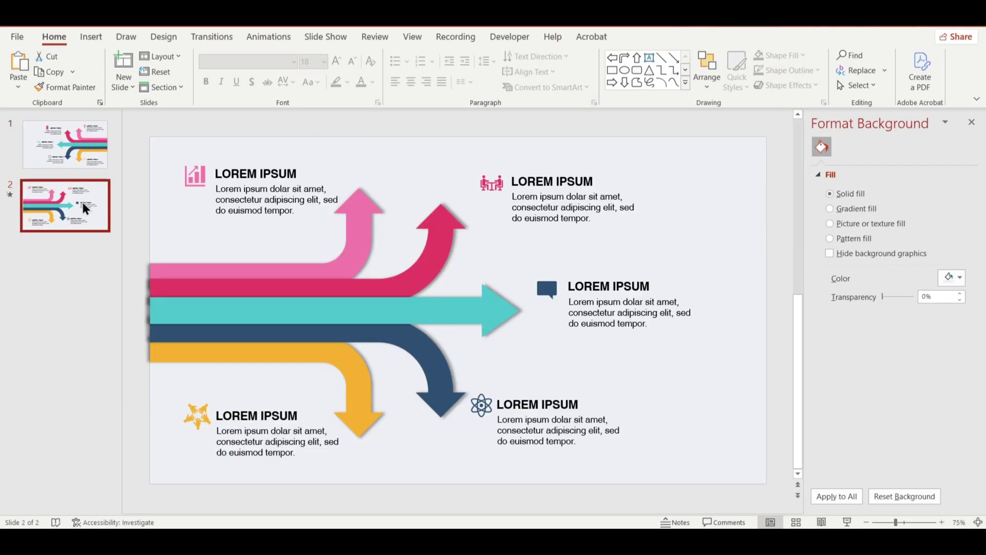
pyautogui.click(79, 156)
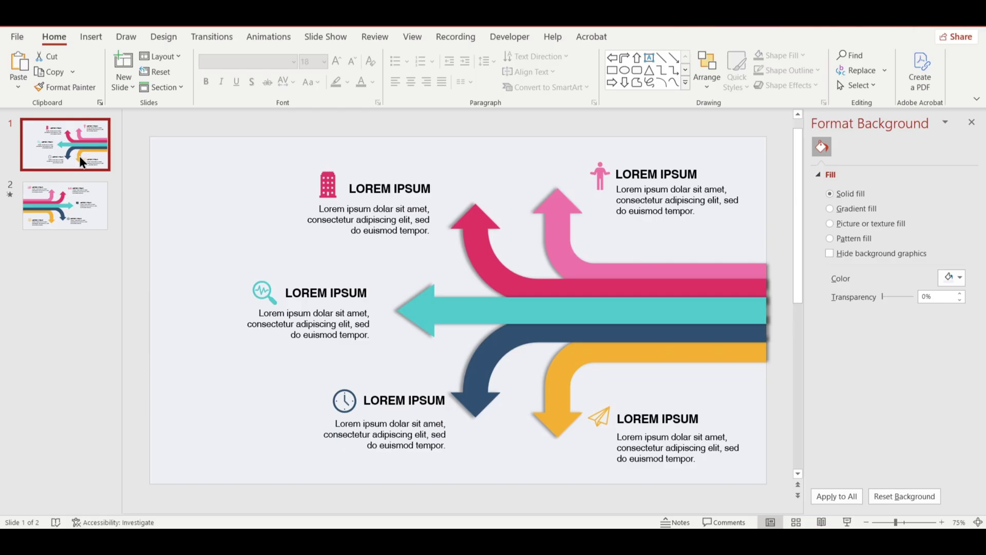